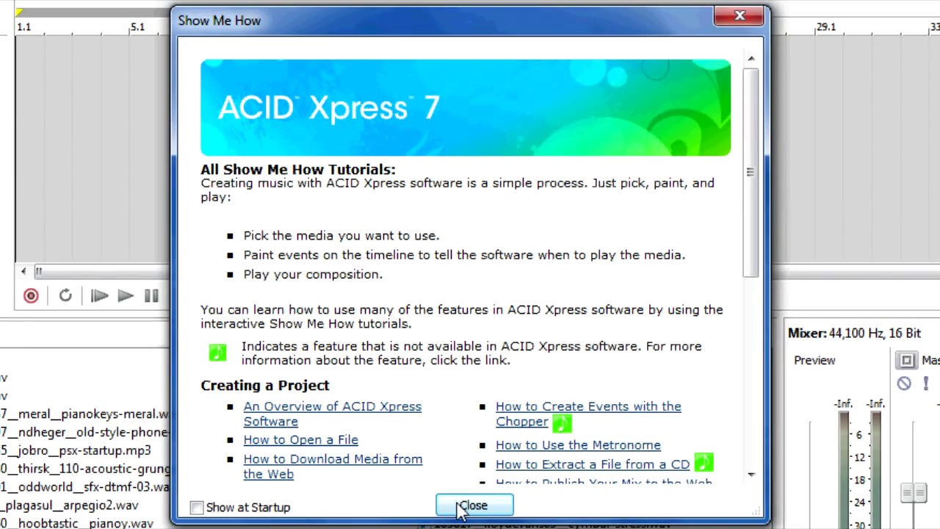
Close the Show Me How tutorials window and look over the first sound files in the Audio Files folder.
{"action": "left_click", "coordinate": [473, 505]}
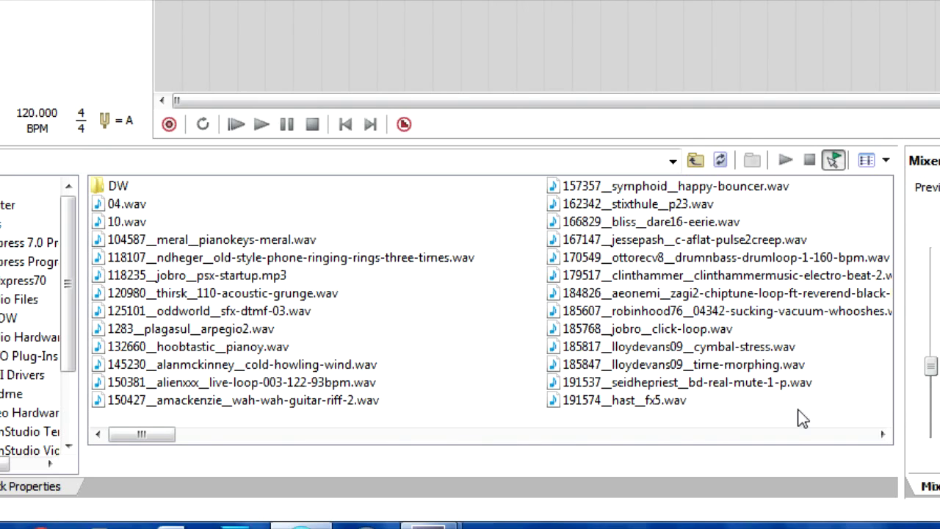
{"action": "left_click", "coordinate": [885, 436]}
{"action": "left_click", "coordinate": [885, 435]}
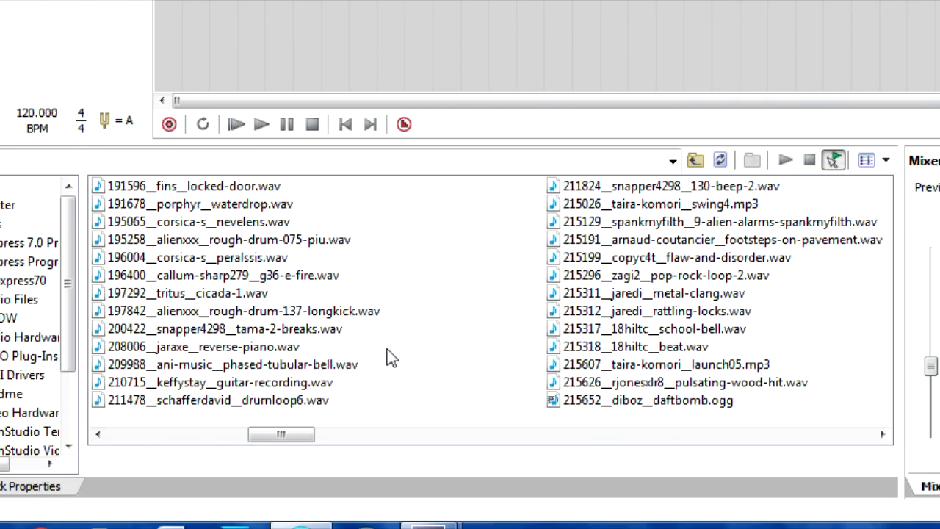
{"action": "left_click", "coordinate": [97, 434]}
{"action": "left_click", "coordinate": [98, 434]}
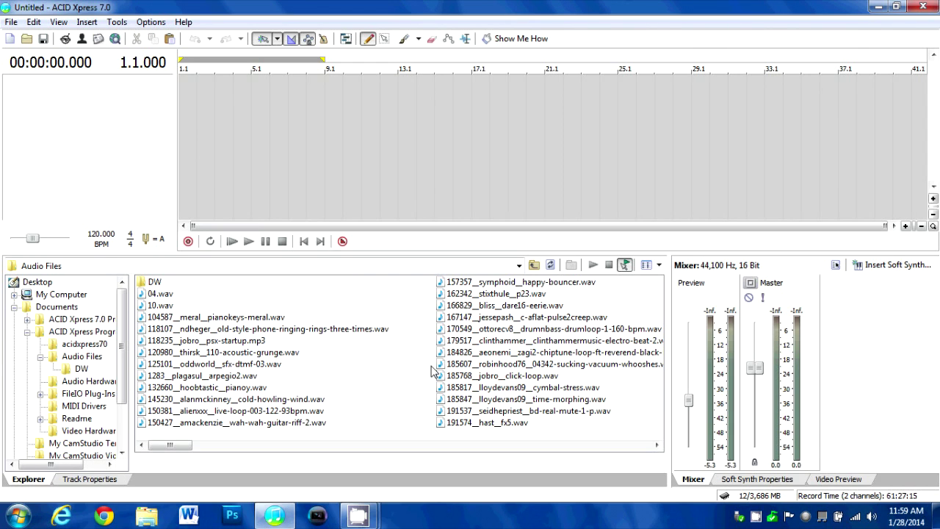
Browse the sound files in the Audio Files folder through to the WHITE RABBIT ASYLUM loops.
{"action": "left_click", "coordinate": [657, 444]}
{"action": "left_click", "coordinate": [657, 445]}
{"action": "left_click", "coordinate": [657, 445]}
{"action": "left_click", "coordinate": [656, 445]}
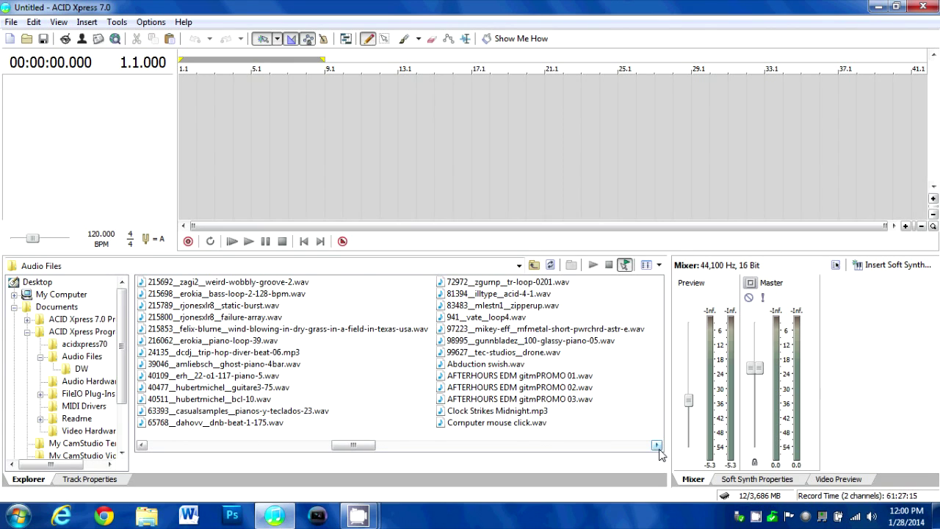
{"action": "left_click", "coordinate": [656, 445]}
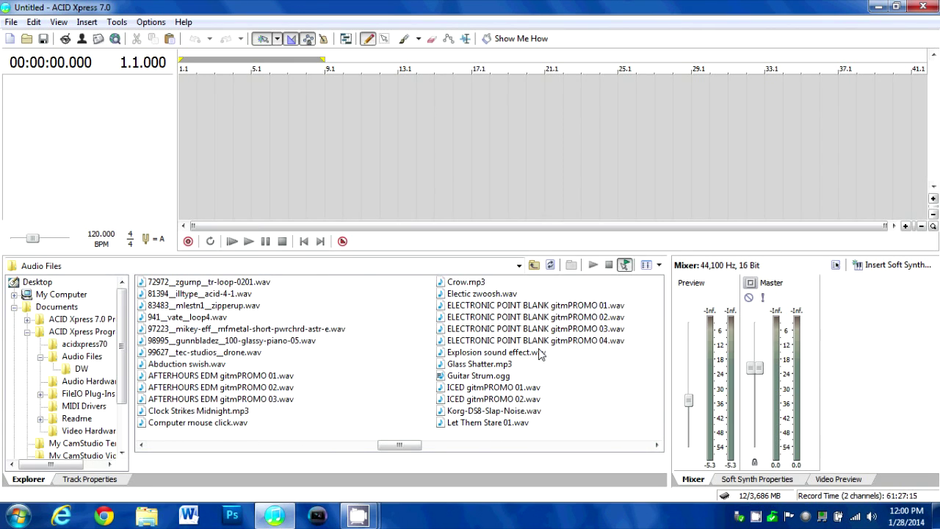
{"action": "left_click", "coordinate": [657, 445]}
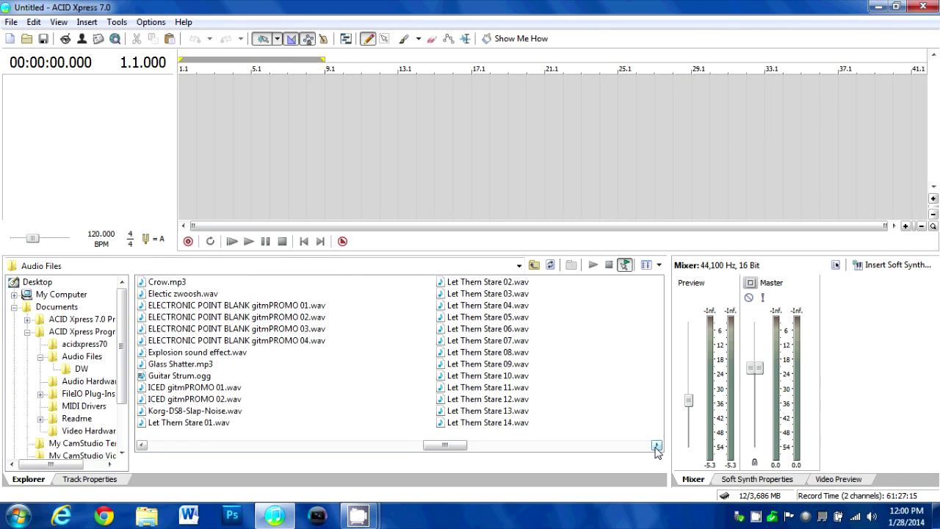
{"action": "left_click", "coordinate": [657, 445]}
{"action": "left_click", "coordinate": [657, 445]}
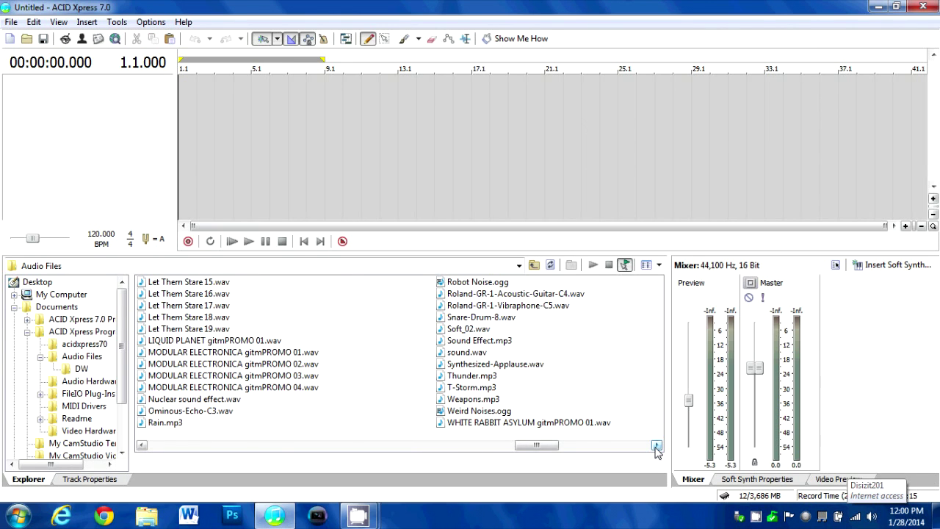
{"action": "left_click", "coordinate": [656, 446]}
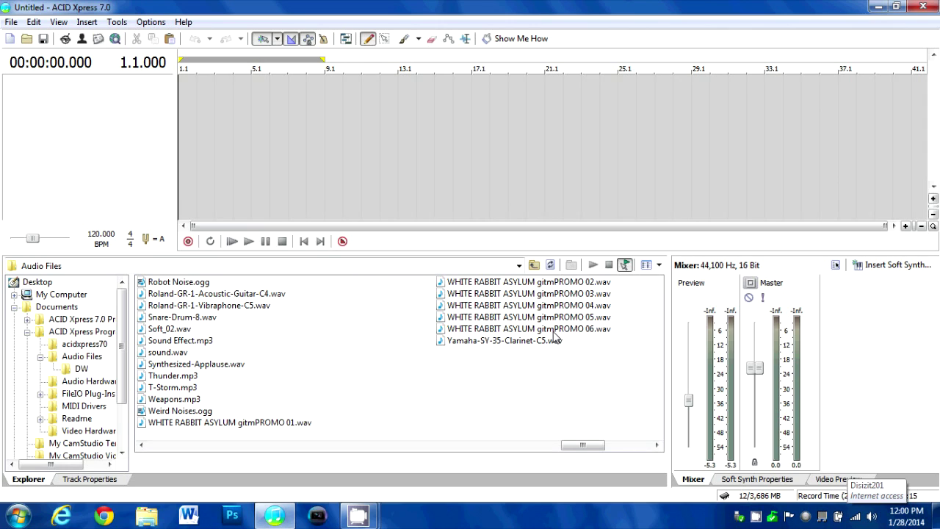
Audition WHITE RABBIT ASYLUM gitmPROMO 05.wav with the preview level set to -1.7 dB, and check the system volume.
{"action": "mouse_move", "coordinate": [555, 334]}
{"action": "left_mouse_down"}
{"action": "mouse_move", "coordinate": [535, 328]}
{"action": "mouse_move", "coordinate": [542, 339]}
{"action": "left_mouse_up"}
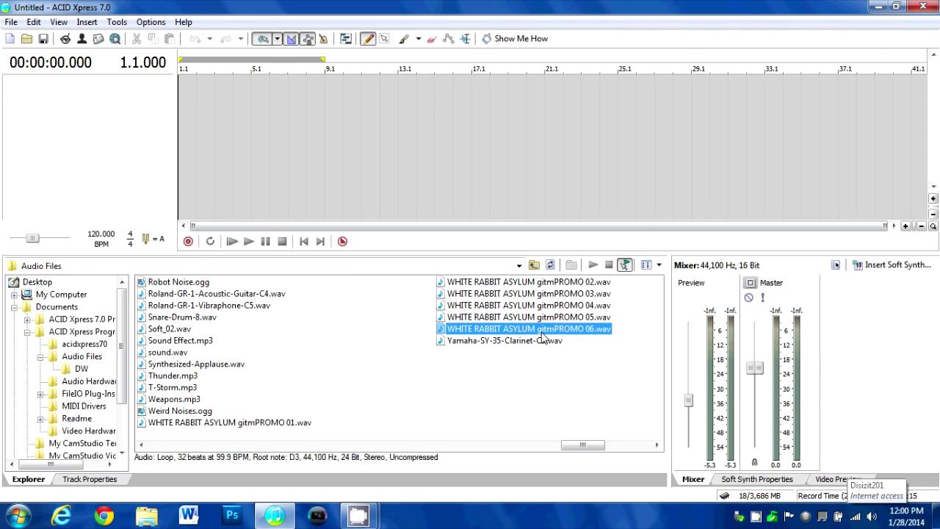
{"action": "scroll", "coordinate": [543, 316], "scroll_direction": "down", "scroll_amount": 2}
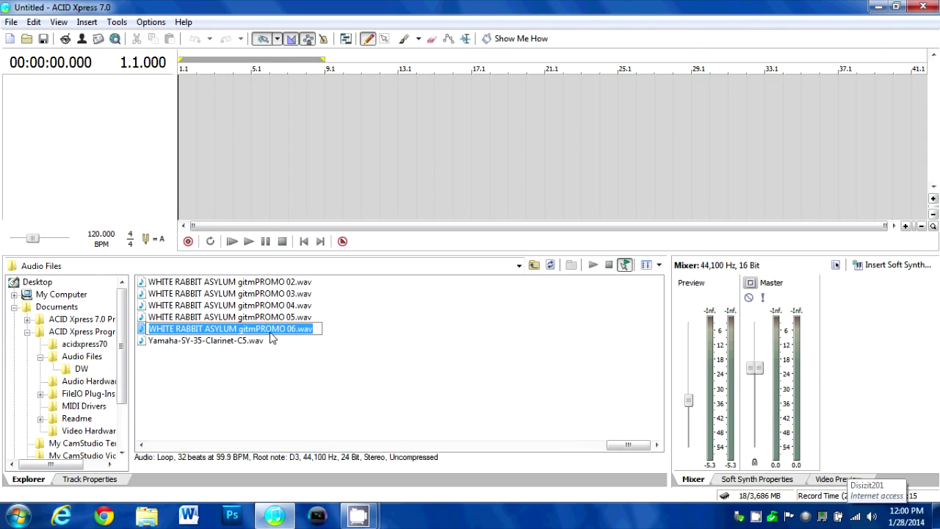
{"action": "left_click", "coordinate": [270, 317]}
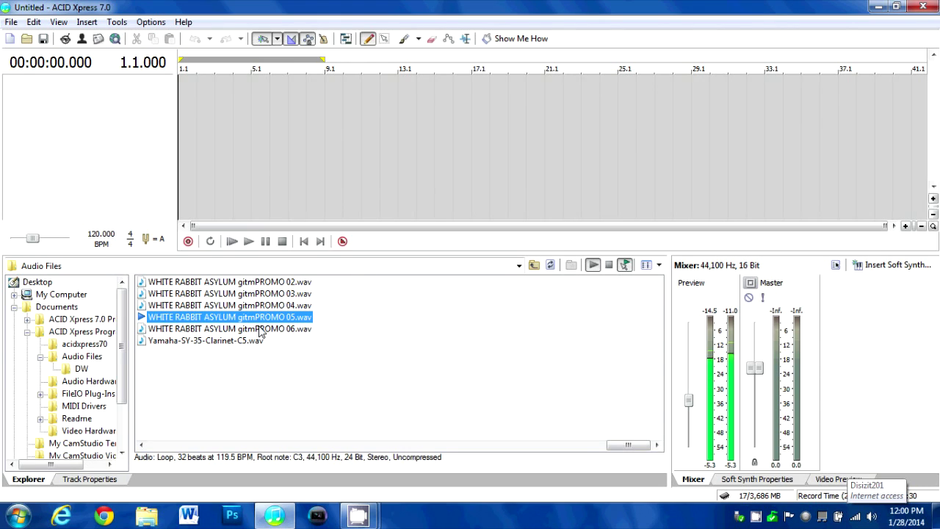
{"action": "left_click_drag", "start_coordinate": [689, 400], "coordinate": [690, 382]}
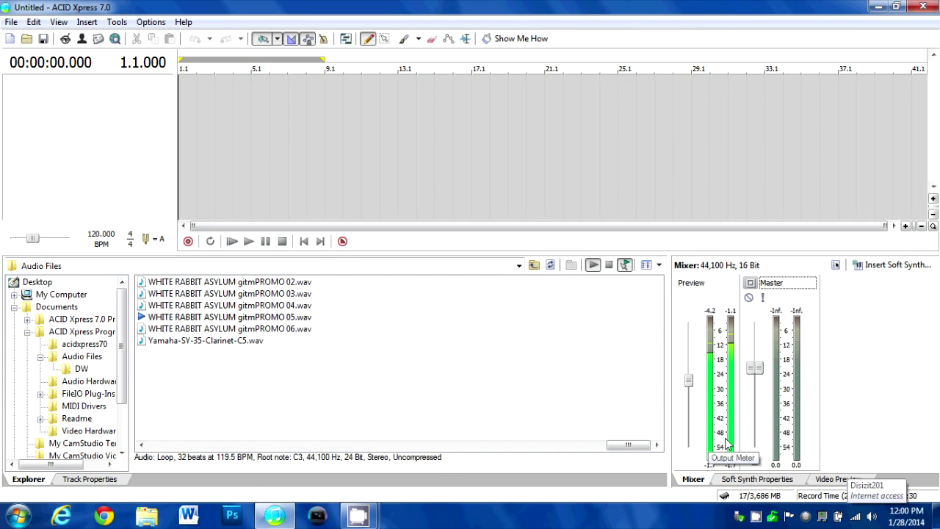
{"action": "left_click", "coordinate": [871, 516]}
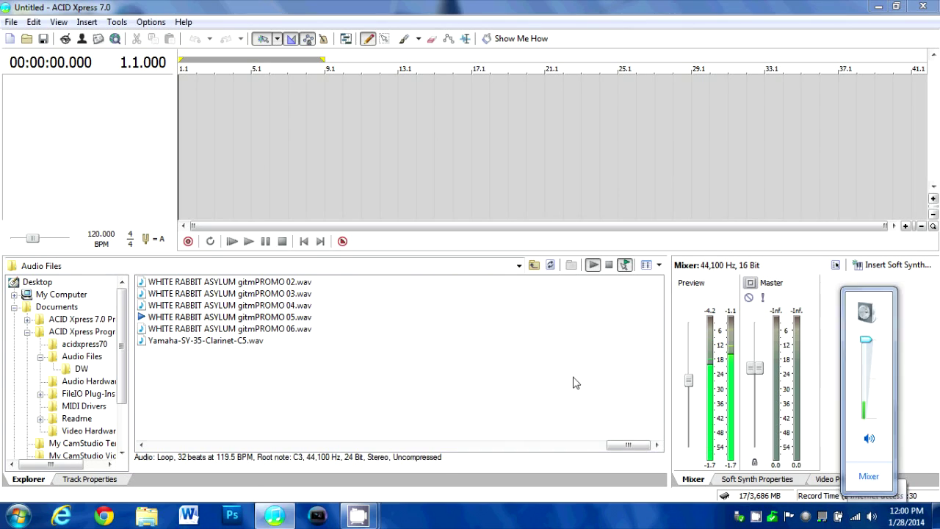
{"action": "left_click", "coordinate": [601, 397]}
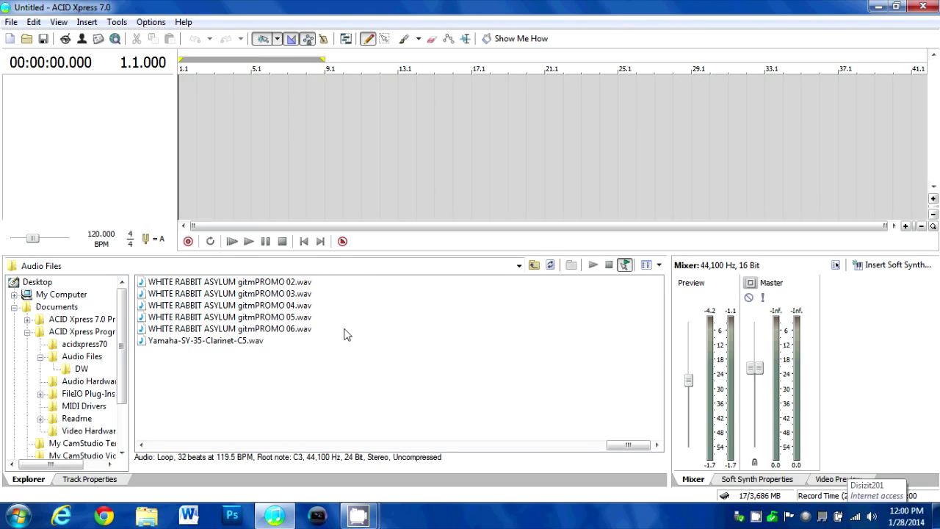
Audition WHITE RABBIT ASYLUM gitmPROMO 06.wav and Yamaha-SY-35-Clarinet-C5.wav, stopping each preview.
{"action": "left_click", "coordinate": [297, 330]}
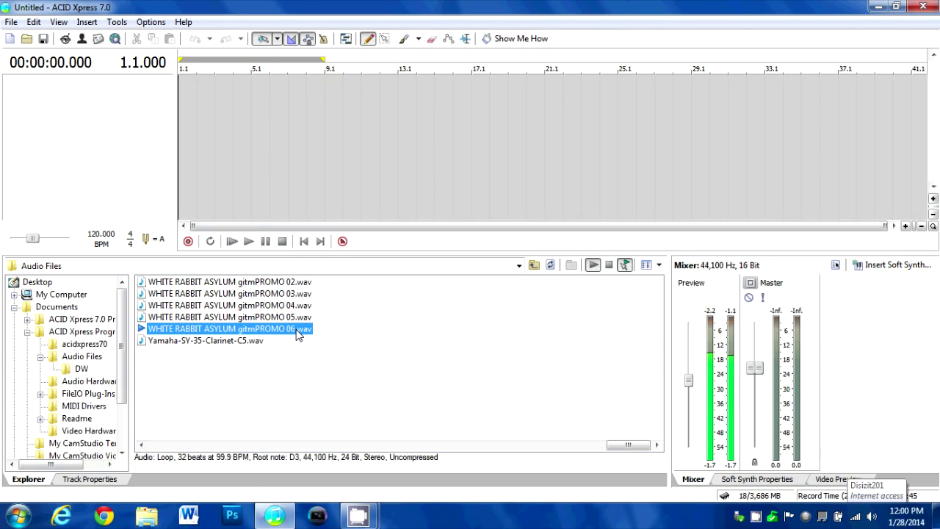
{"action": "left_click", "coordinate": [312, 364]}
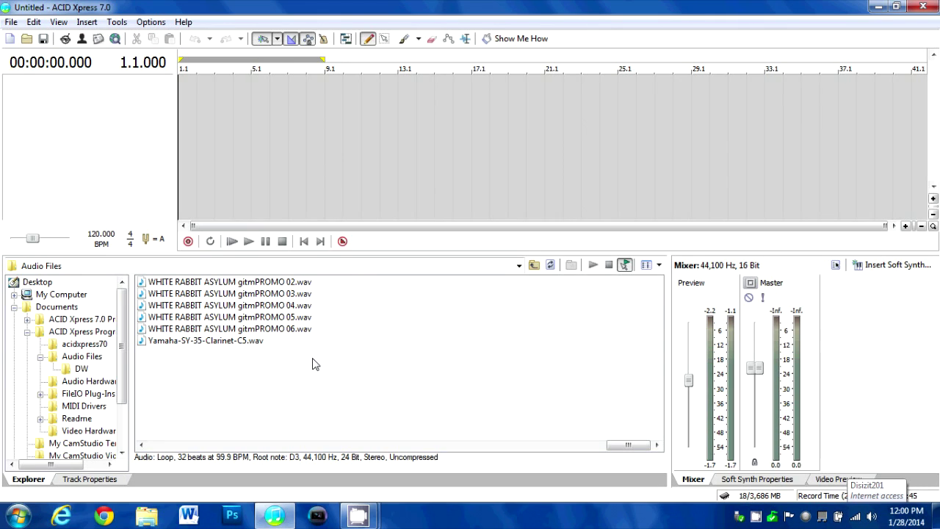
{"action": "left_click", "coordinate": [254, 342]}
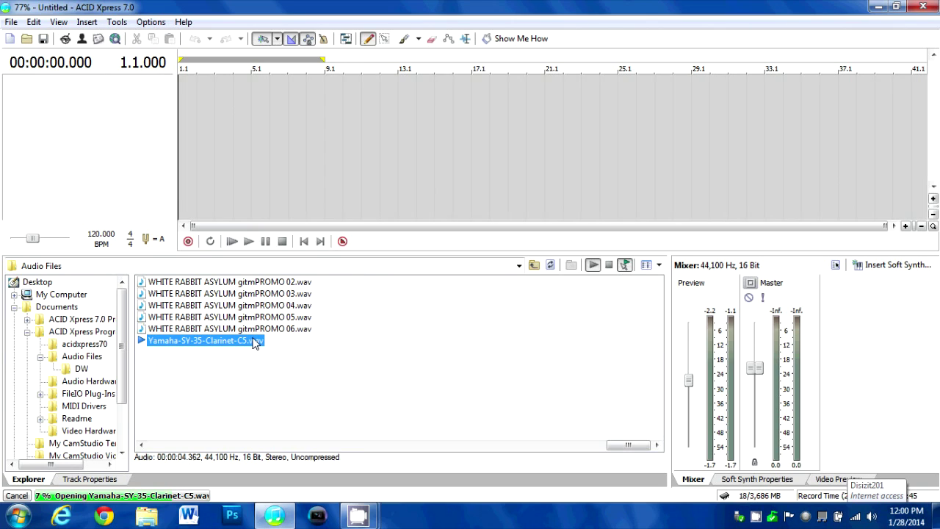
{"action": "left_click", "coordinate": [296, 378]}
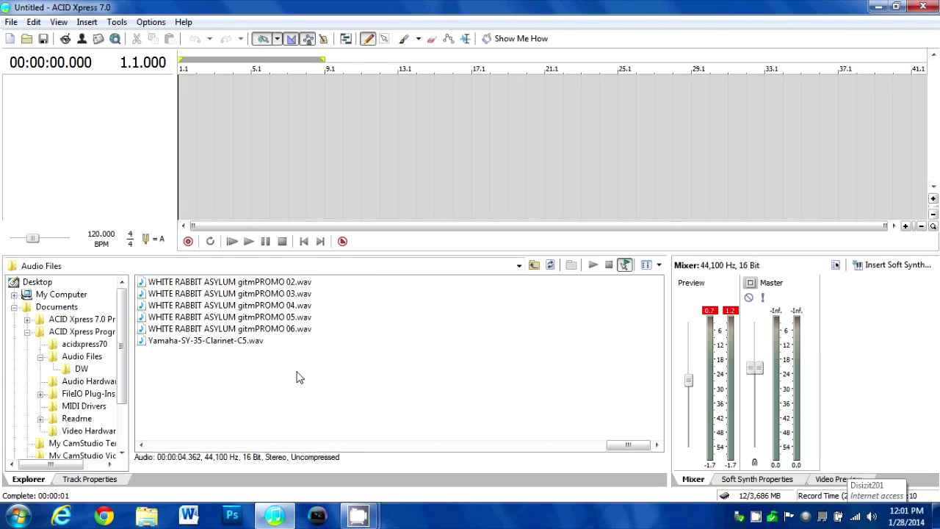
Set the mixer's preview level to -5.1 dB and the master level to -1.7 dB.
{"action": "left_click_drag", "start_coordinate": [688, 379], "coordinate": [688, 400]}
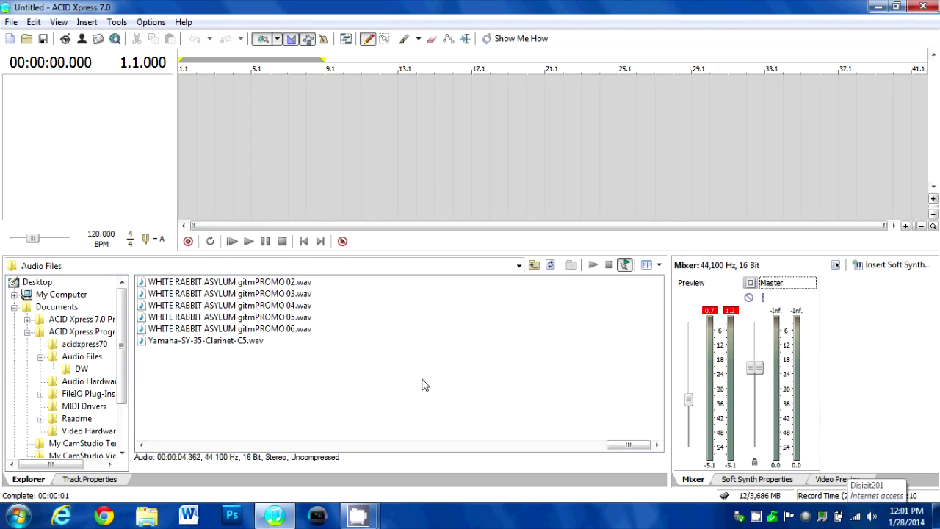
{"action": "left_click_drag", "start_coordinate": [755, 367], "coordinate": [750, 380]}
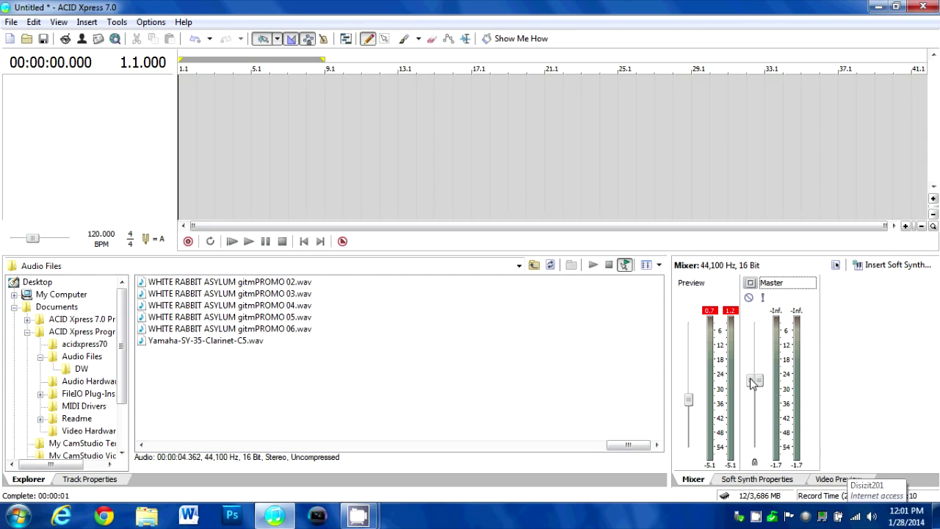
Add WHITE RABBIT ASYLUM gitmPROMO 06, 05, 04 and 03 as separate tracks starting at measures 1, 5, 9 and 13.
{"action": "left_click", "coordinate": [187, 330]}
{"action": "left_click_drag", "start_coordinate": [189, 332], "coordinate": [178, 101]}
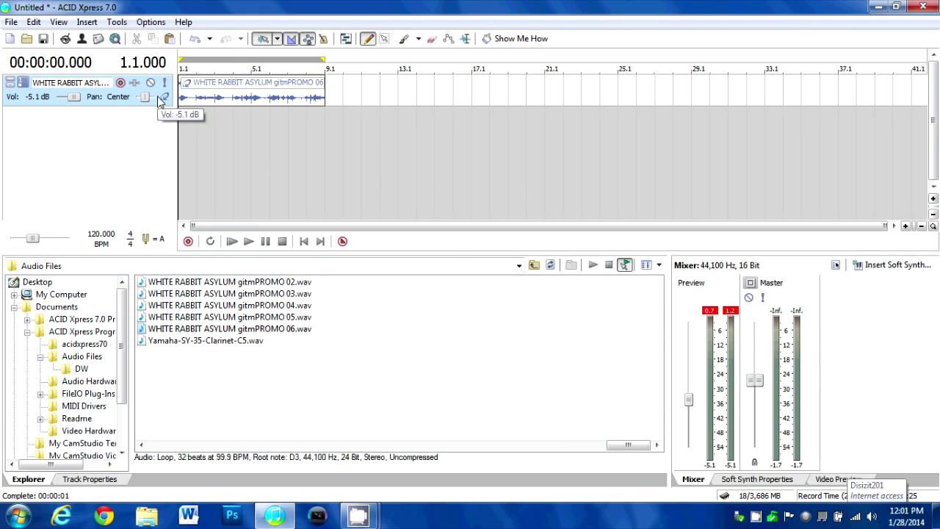
{"action": "left_click_drag", "start_coordinate": [228, 317], "coordinate": [250, 154]}
{"action": "left_click_drag", "start_coordinate": [221, 305], "coordinate": [325, 159]}
{"action": "left_click_drag", "start_coordinate": [220, 293], "coordinate": [403, 185]}
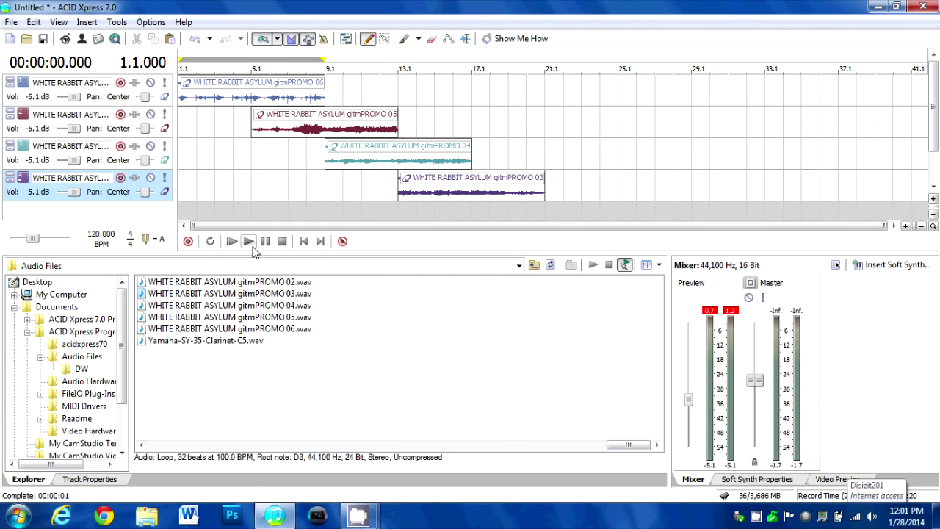
Play back the four-track arrangement and stop it after the last loop.
{"action": "left_click", "coordinate": [250, 246]}
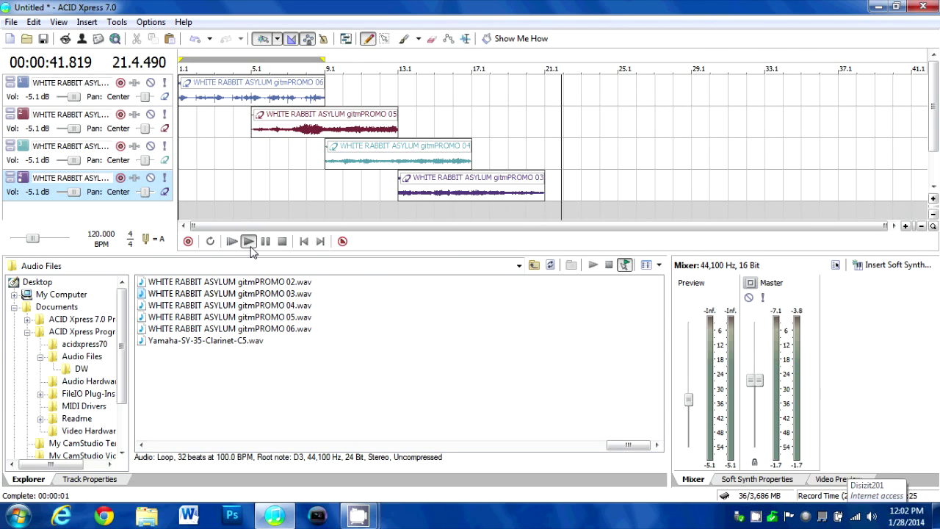
{"action": "left_click", "coordinate": [248, 242]}
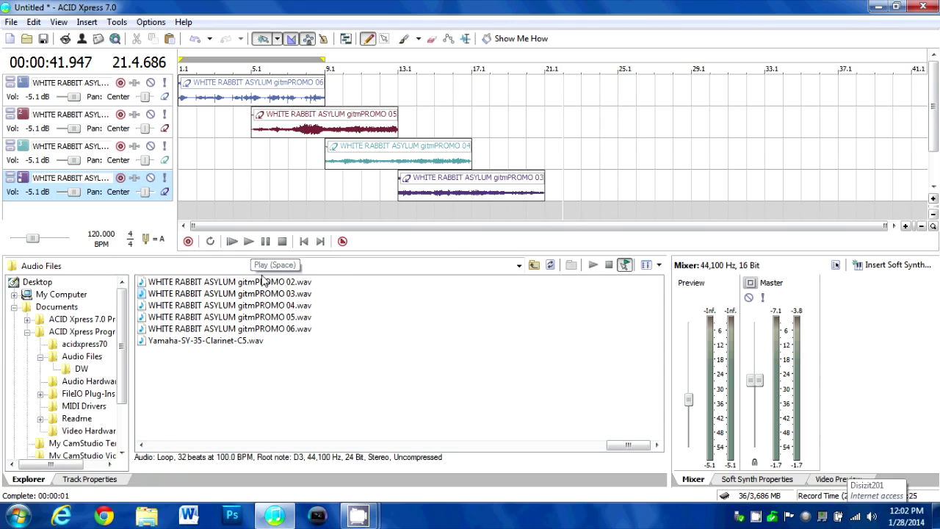
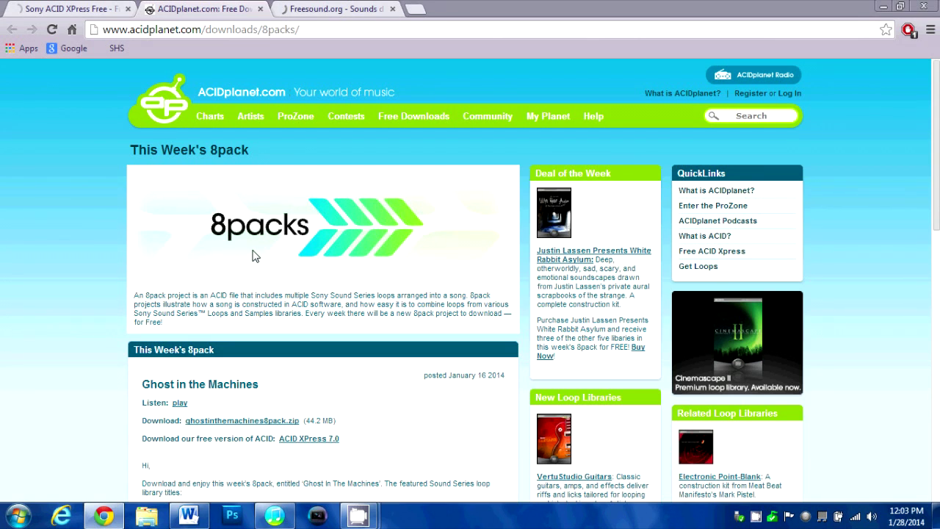
Switch to Chrome and examine the Ghost in the Machines 8pack details and the page address on acidplanet.com.
{"action": "scroll", "coordinate": [253, 256], "scroll_direction": "down", "scroll_amount": 2}
{"action": "scroll", "coordinate": [253, 255], "scroll_direction": "down", "scroll_amount": 1}
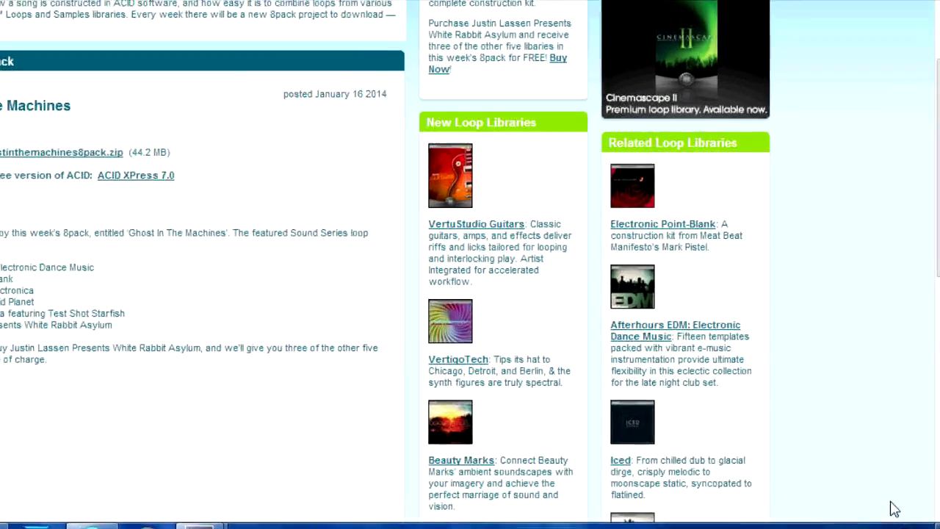
{"action": "left_click", "coordinate": [907, 516]}
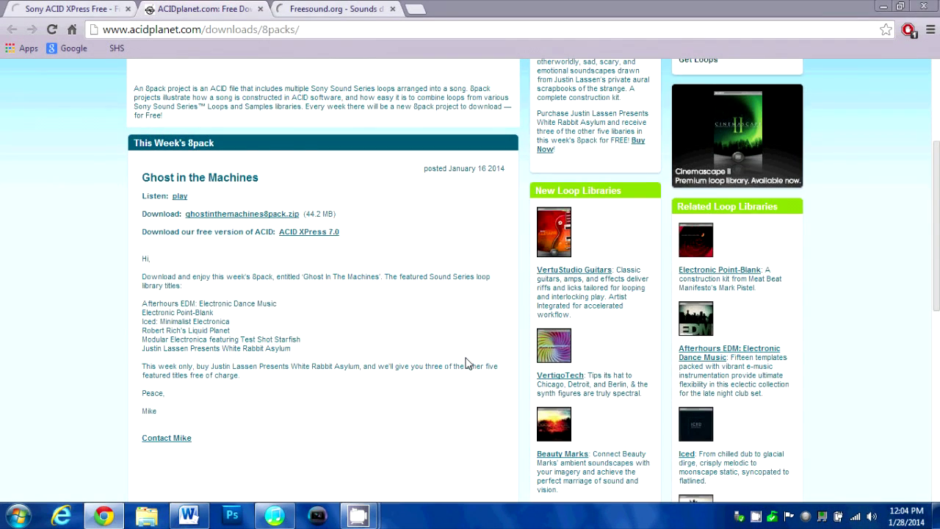
{"action": "scroll", "coordinate": [460, 362], "scroll_direction": "up", "scroll_amount": 2}
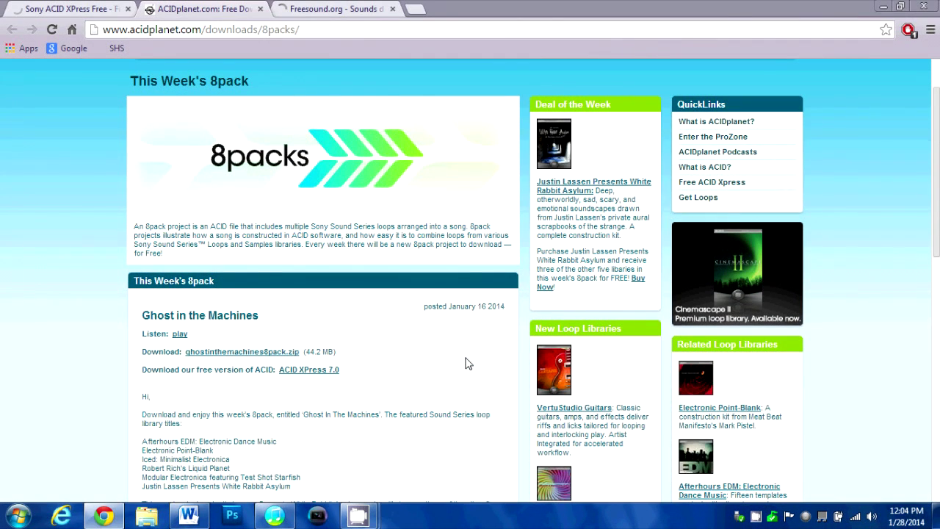
{"action": "scroll", "coordinate": [465, 362], "scroll_direction": "down", "scroll_amount": 2}
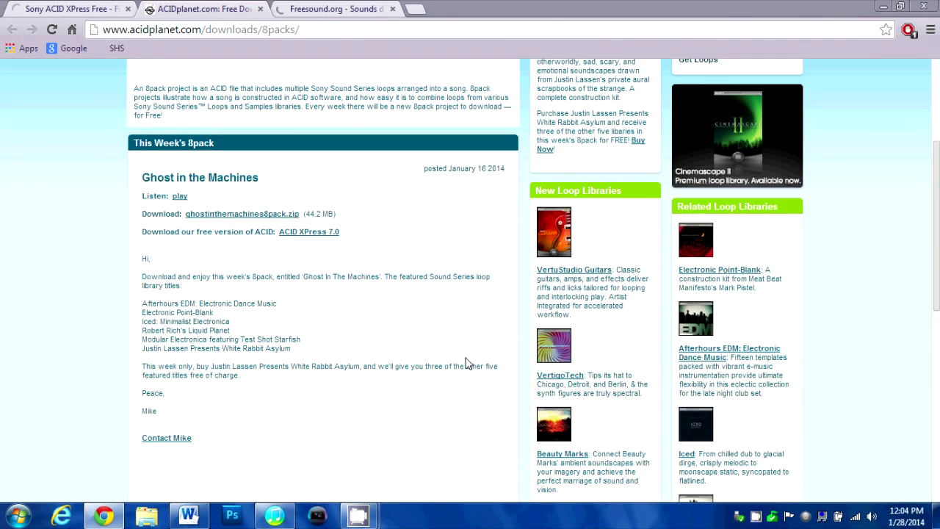
{"action": "scroll", "coordinate": [465, 362], "scroll_direction": "up", "scroll_amount": 3}
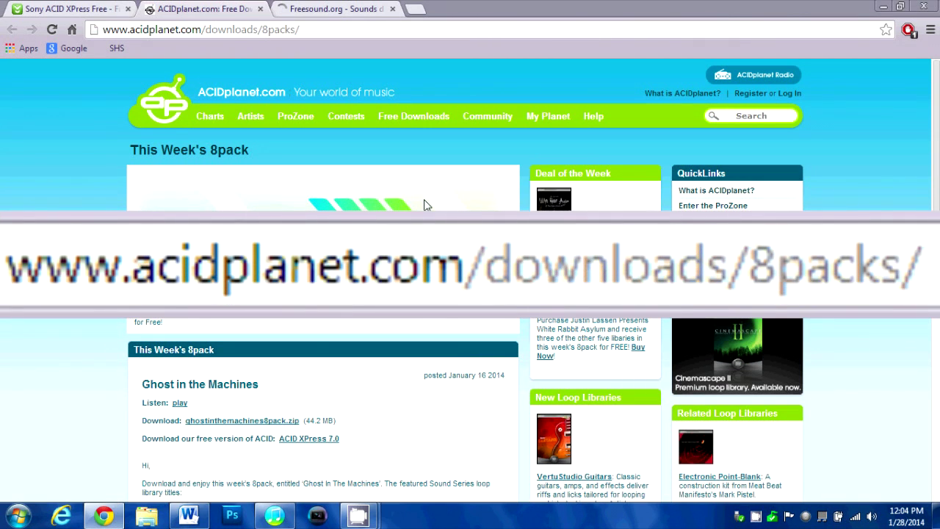
{"action": "left_click", "coordinate": [155, 31]}
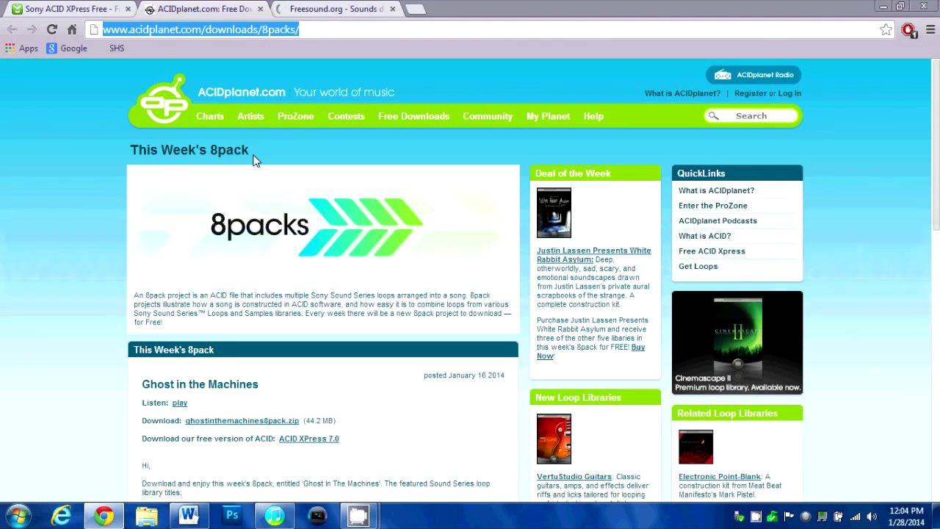
{"action": "left_click", "coordinate": [255, 160]}
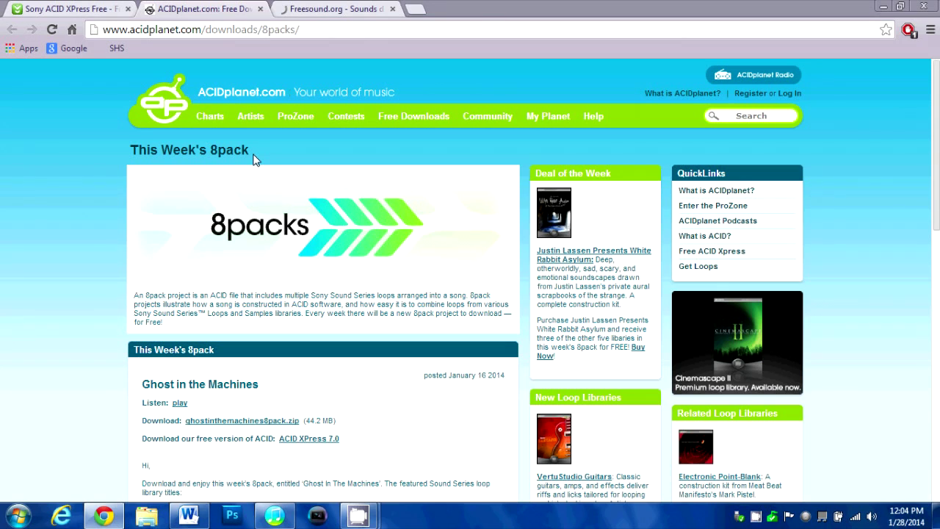
{"action": "left_click", "coordinate": [309, 11]}
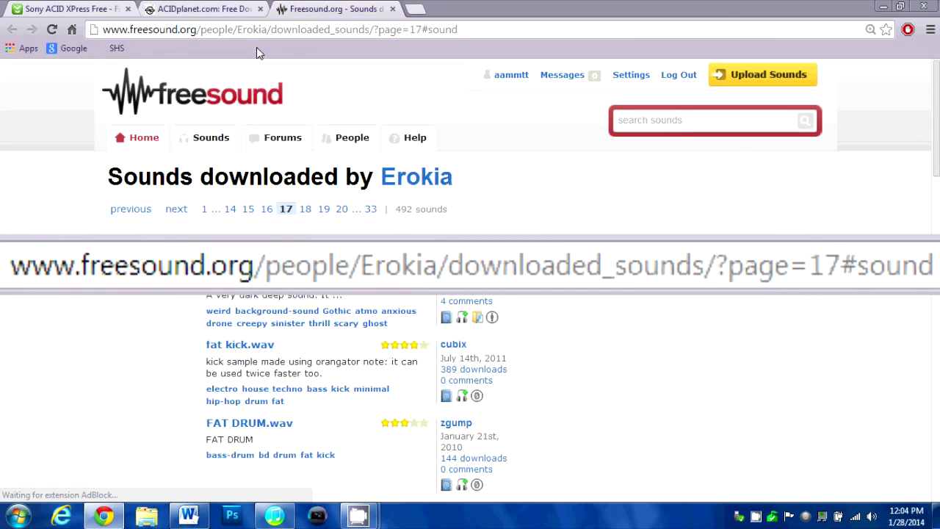
{"action": "left_click", "coordinate": [479, 30]}
{"action": "left_click", "coordinate": [431, 30]}
{"action": "left_click_drag", "start_coordinate": [432, 31], "coordinate": [201, 39]}
{"action": "key", "text": "BackSpace"}
{"action": "key", "text": "BackSpace"}
{"action": "key", "text": "Return"}
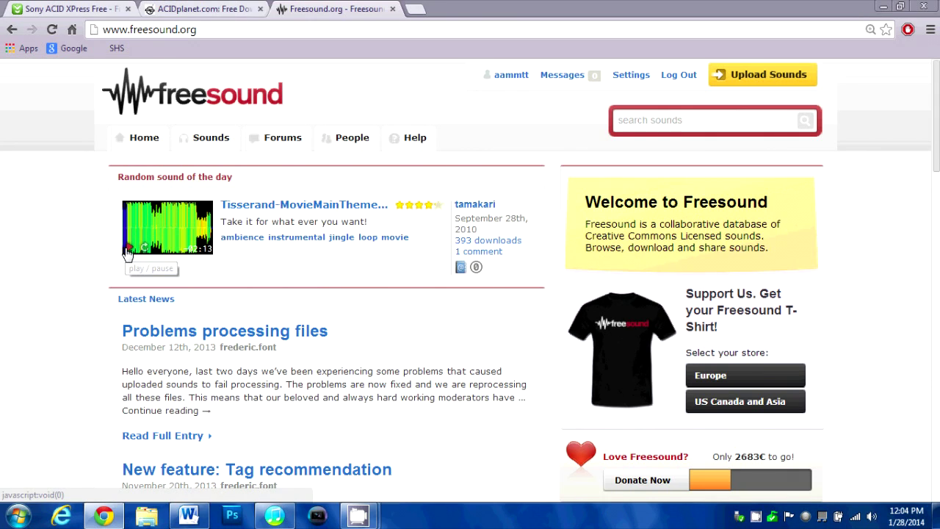
Play the random sound of the day and open the page for Tisserand-MovieMainTheme.wav.
{"action": "left_click", "coordinate": [128, 248]}
{"action": "left_click", "coordinate": [293, 208]}
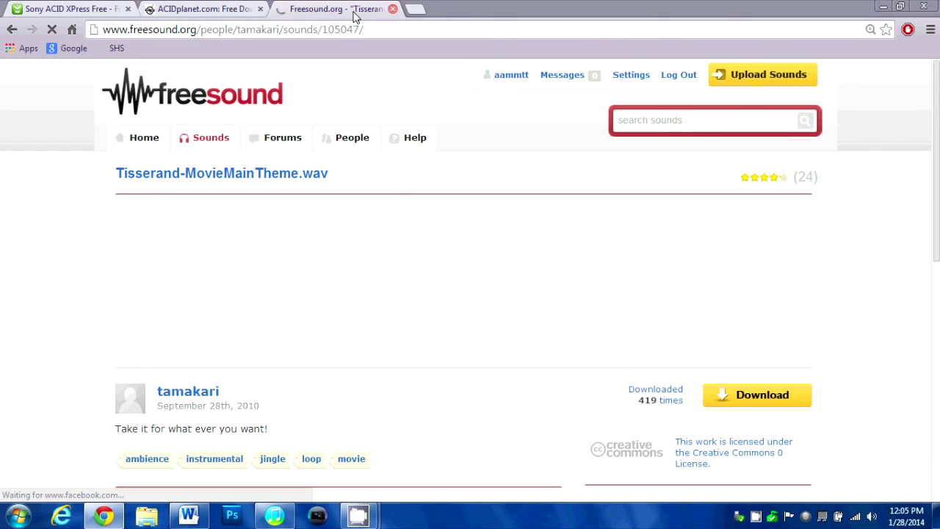
Close the Freesound and ACIDplanet pages and examine the version and supported operating systems in the Quick Specs of the ACID XPress download page.
{"action": "left_click", "coordinate": [260, 9]}
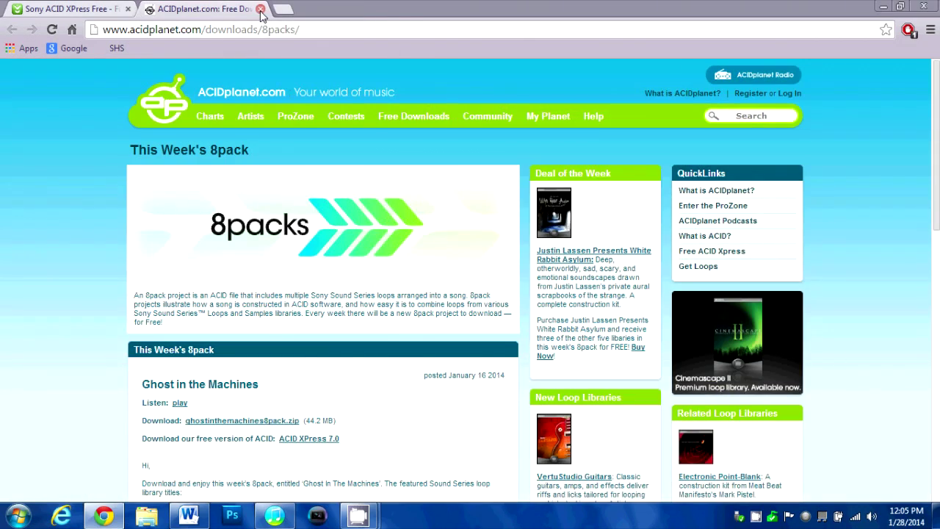
{"action": "left_click", "coordinate": [261, 9]}
{"action": "left_click", "coordinate": [217, 241]}
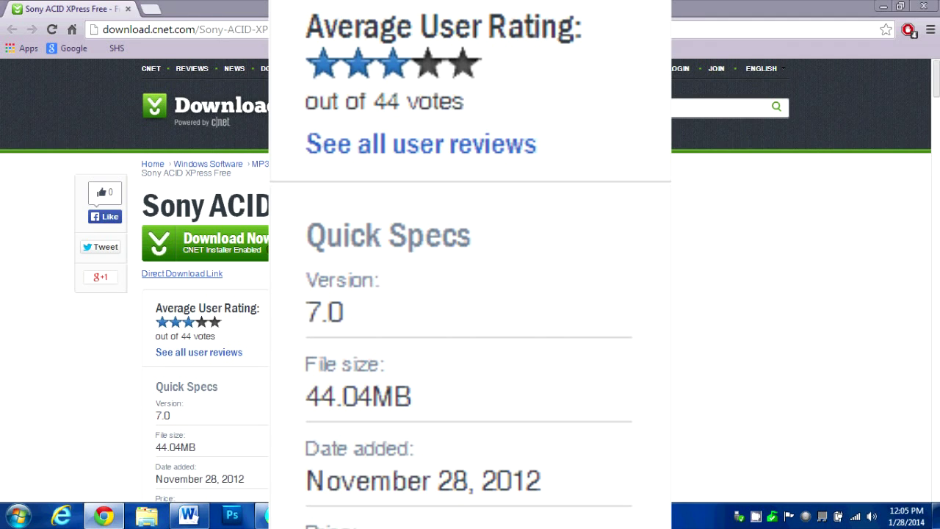
{"action": "scroll", "coordinate": [180, 266], "scroll_direction": "down", "scroll_amount": 3}
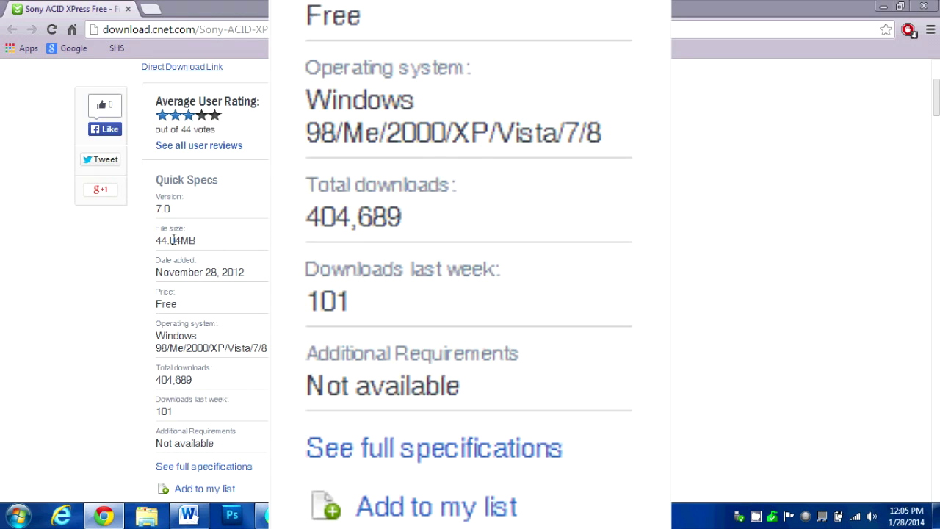
{"action": "double_click", "coordinate": [264, 350]}
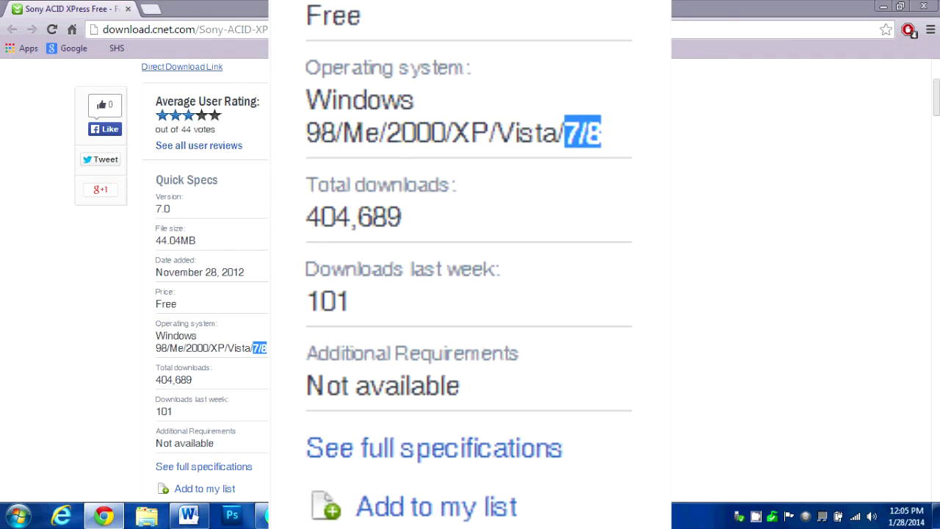
{"action": "left_click", "coordinate": [264, 349]}
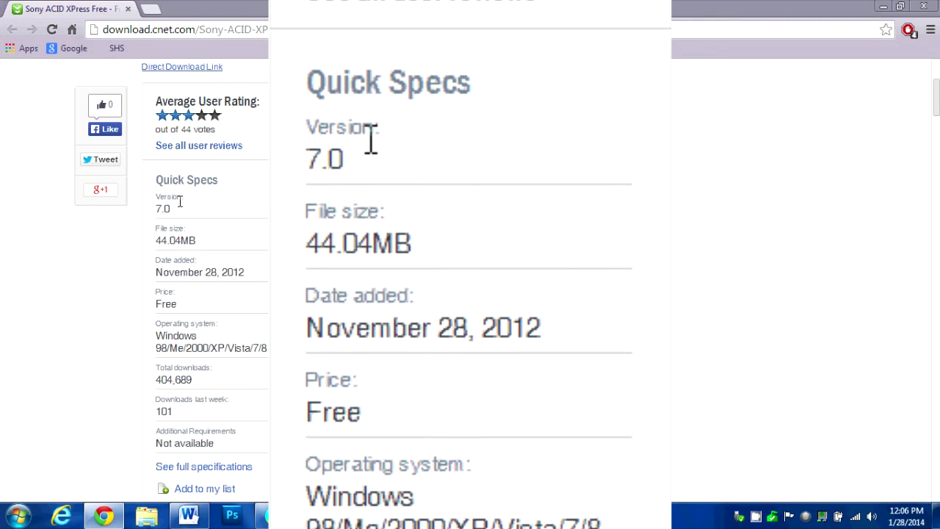
{"action": "left_click_drag", "start_coordinate": [182, 199], "coordinate": [156, 211]}
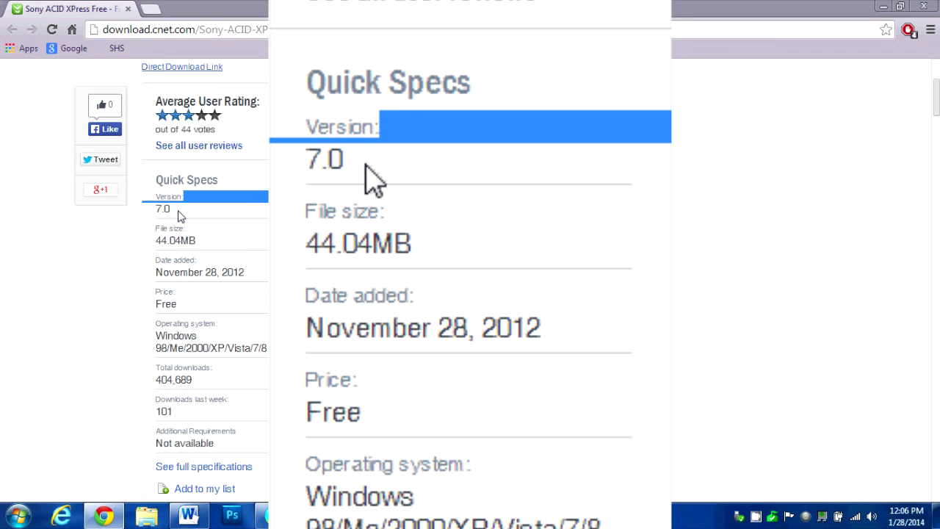
{"action": "left_click", "coordinate": [176, 215]}
{"action": "left_click_drag", "start_coordinate": [177, 215], "coordinate": [156, 214]}
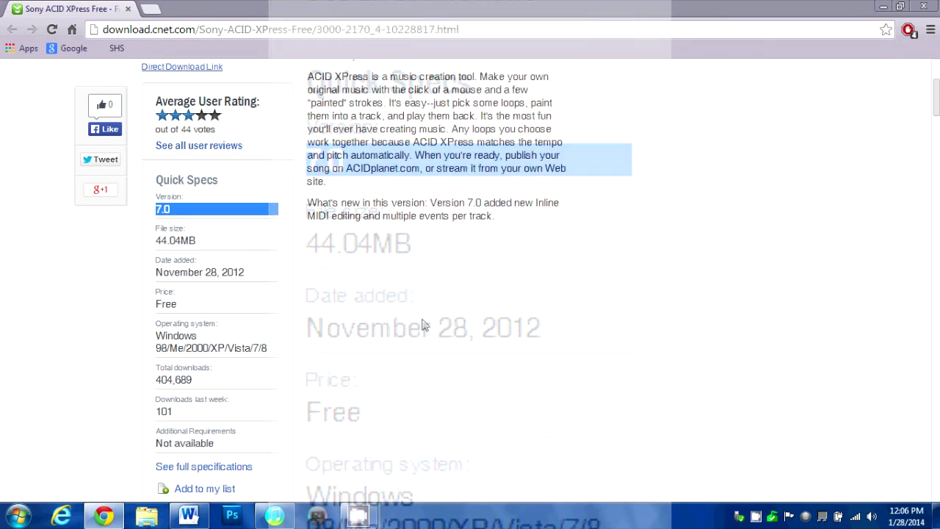
Switch to ACID Xpress and add gitmPROMO 03, 02, 04, 03 and 03 on new tracks at bars 10, 6, 13, 6 and 16.
{"action": "left_click", "coordinate": [299, 501]}
{"action": "left_click", "coordinate": [275, 516]}
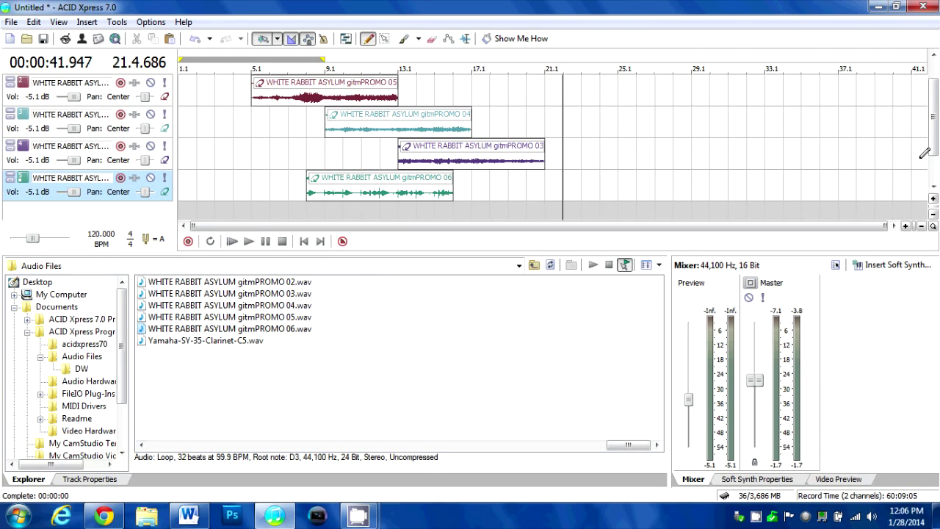
{"action": "key", "text": "ctrl+z"}
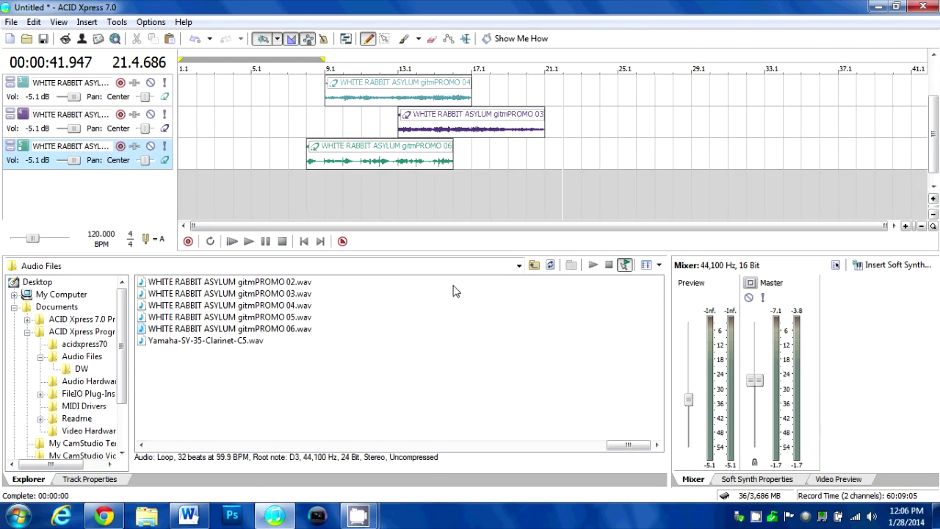
{"action": "double_click", "coordinate": [307, 293]}
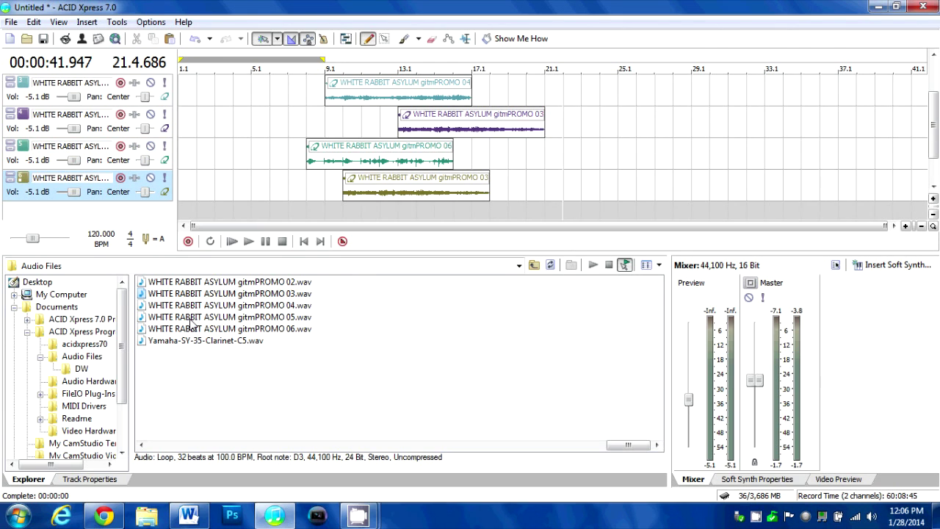
{"action": "left_click_drag", "start_coordinate": [220, 282], "coordinate": [403, 212]}
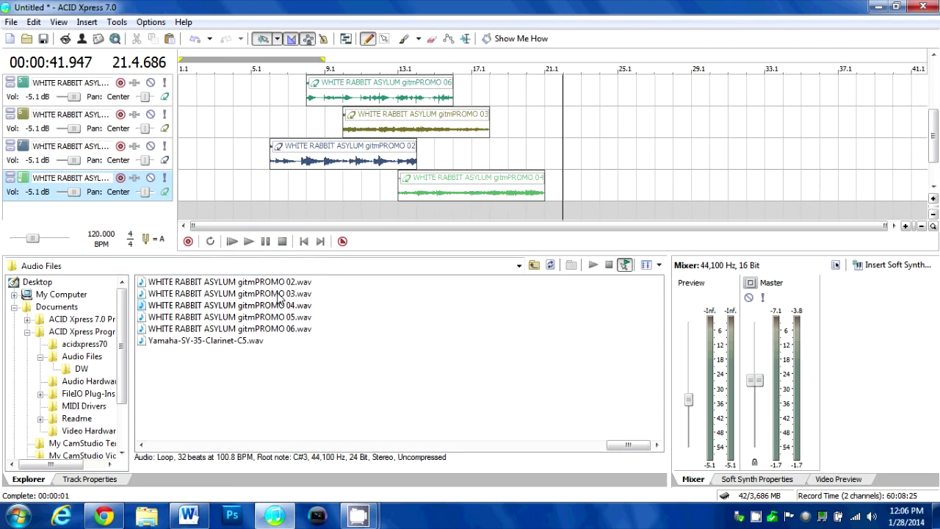
{"action": "left_click_drag", "start_coordinate": [221, 293], "coordinate": [277, 219]}
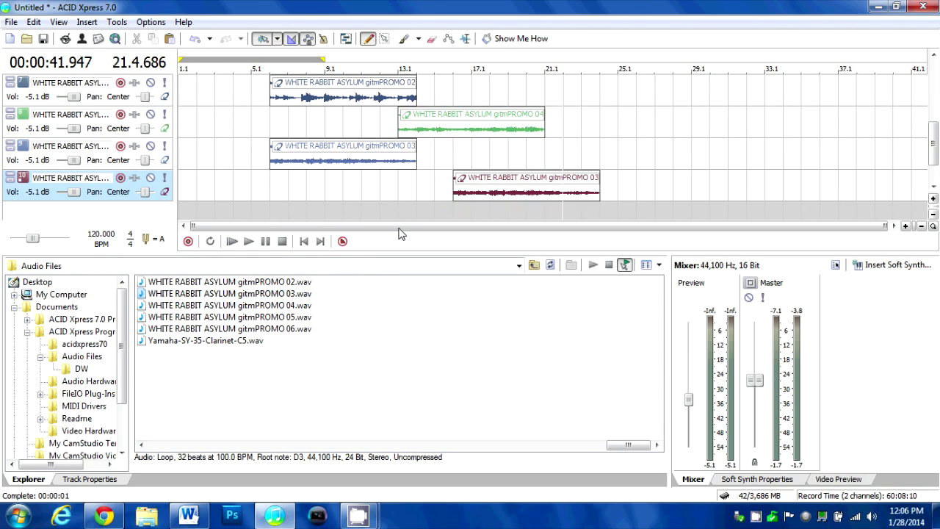
{"action": "left_click_drag", "start_coordinate": [220, 317], "coordinate": [275, 219]}
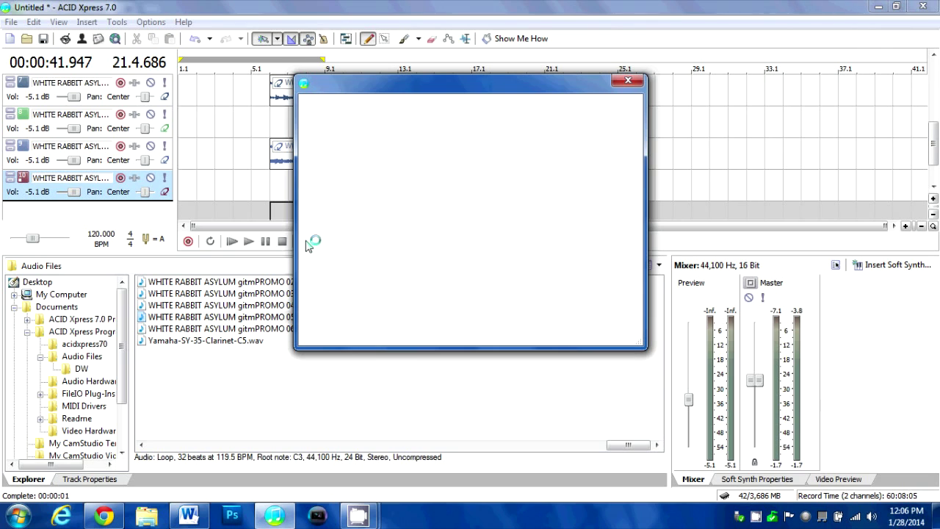
{"action": "left_click", "coordinate": [626, 79]}
{"action": "left_click", "coordinate": [308, 185]}
{"action": "left_click", "coordinate": [316, 192]}
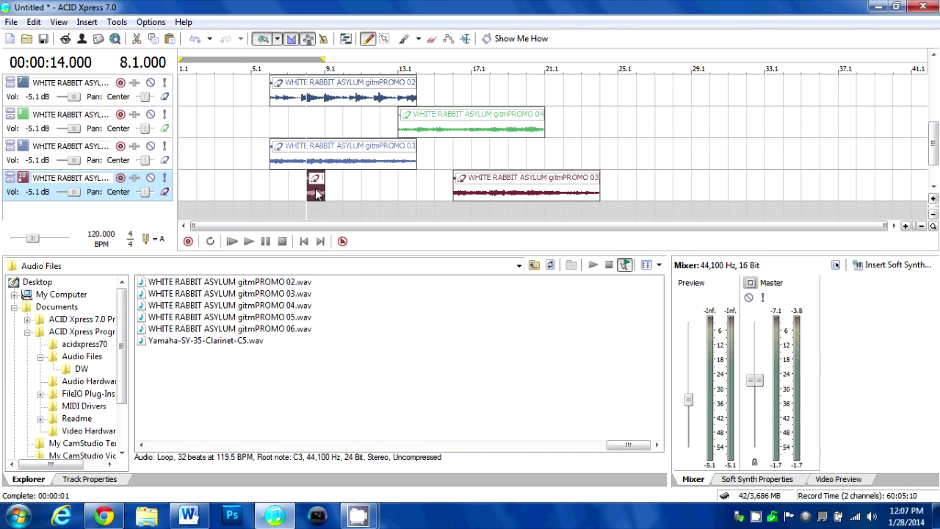
{"action": "key", "text": "Delete"}
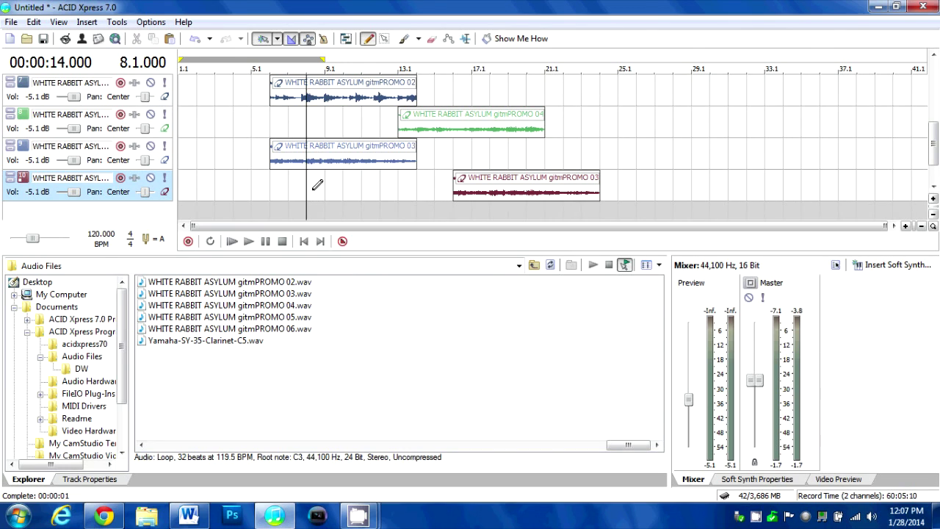
Play the arrangement from the start, lower the master output to about -1.1 dB while listening, and stop after the last loop.
{"action": "left_click", "coordinate": [301, 242]}
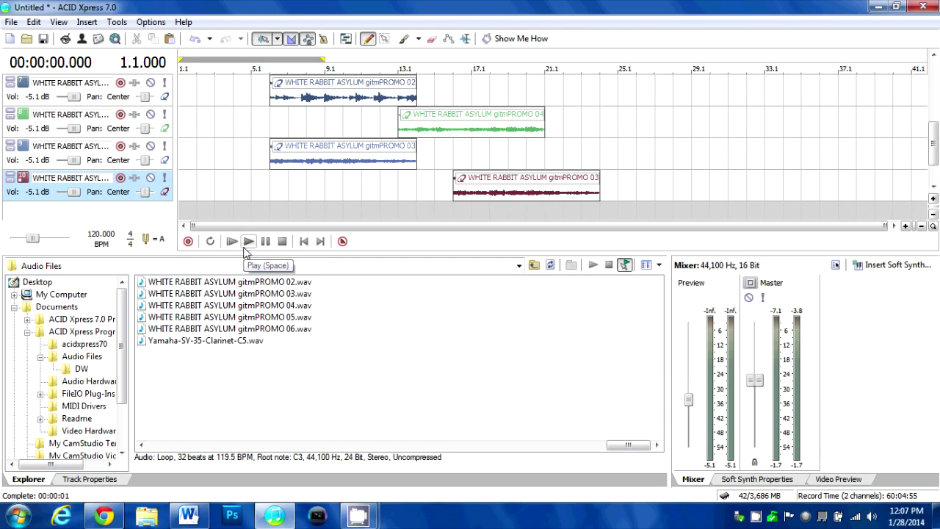
{"action": "left_click", "coordinate": [246, 249]}
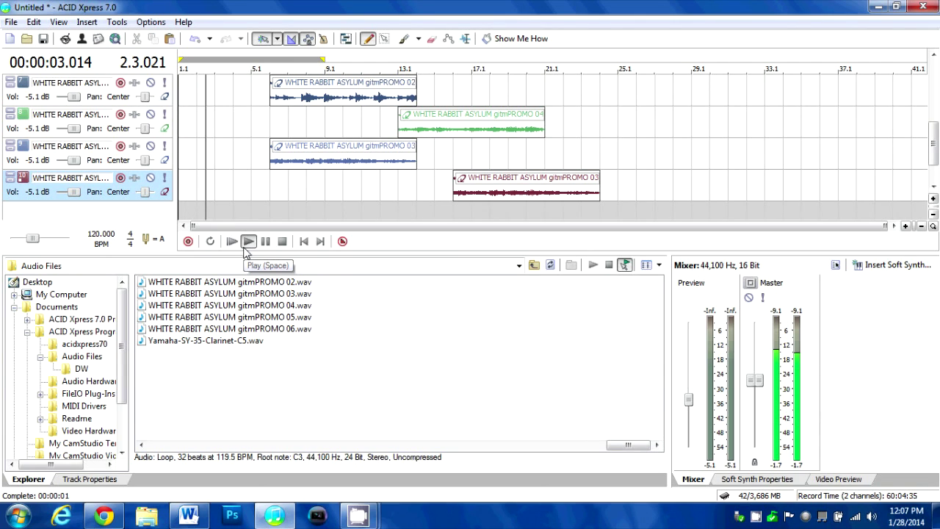
{"action": "left_click_drag", "start_coordinate": [757, 378], "coordinate": [758, 347]}
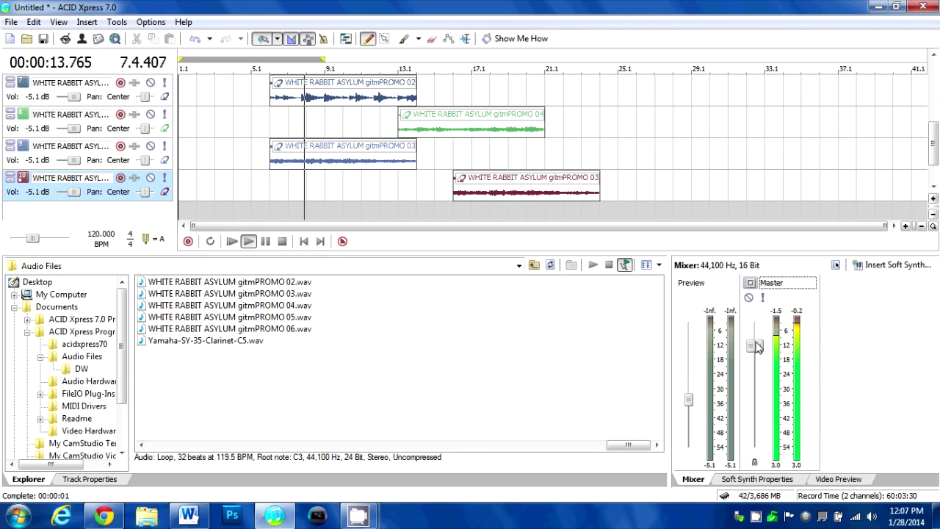
{"action": "left_click_drag", "start_coordinate": [759, 348], "coordinate": [757, 363]}
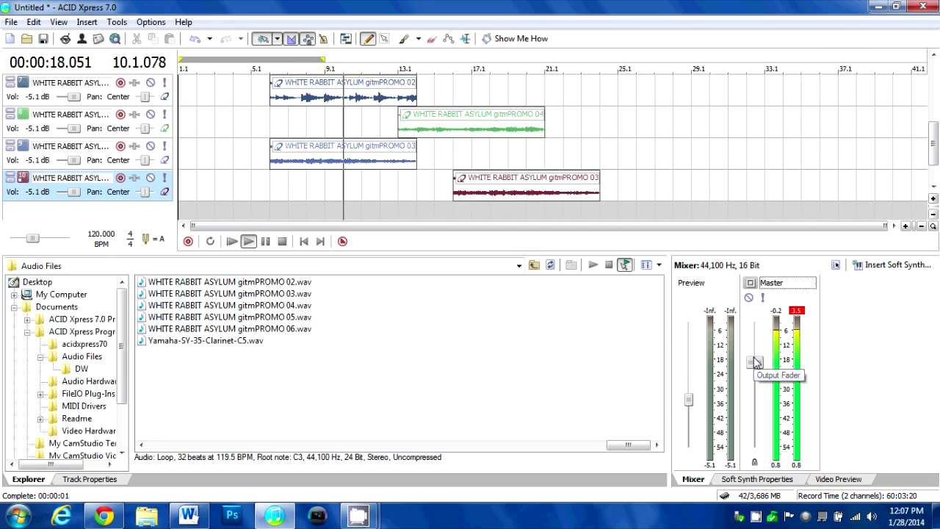
{"action": "left_click_drag", "start_coordinate": [757, 363], "coordinate": [757, 370]}
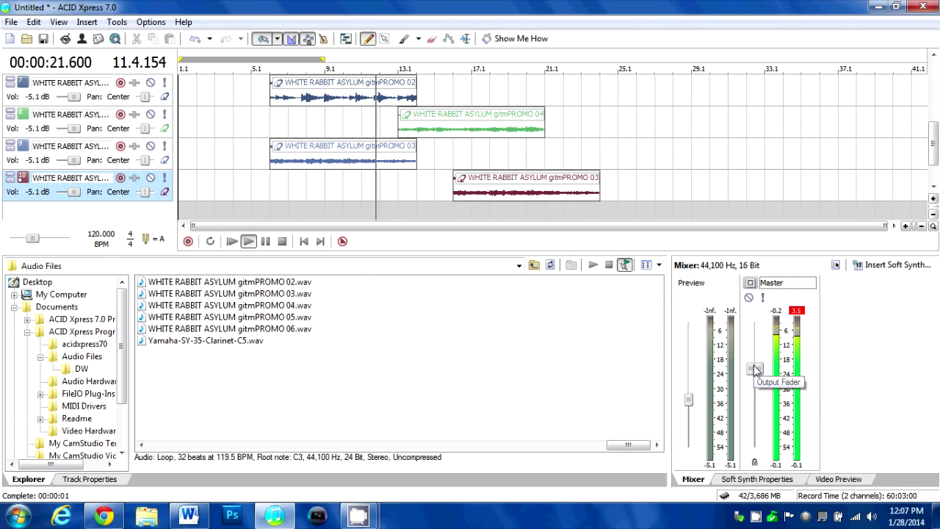
{"action": "left_click_drag", "start_coordinate": [755, 365], "coordinate": [757, 378]}
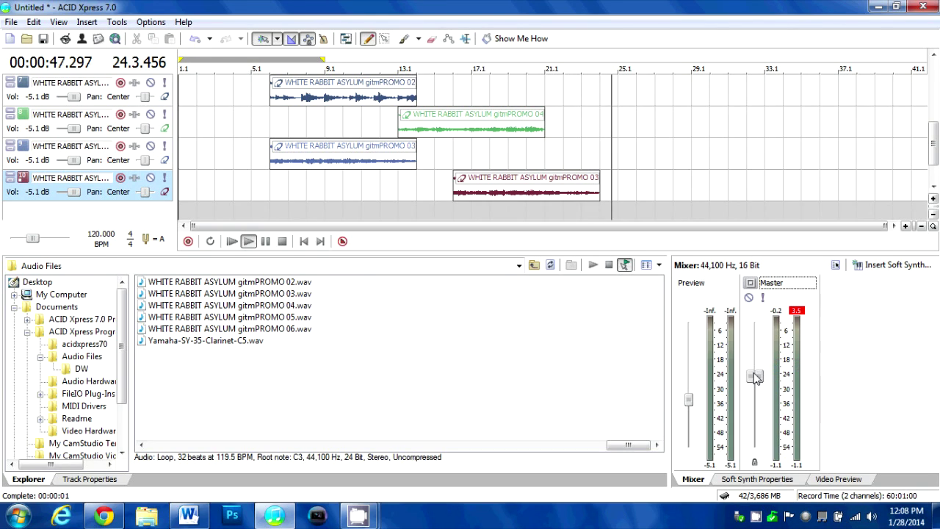
{"action": "key", "text": "space"}
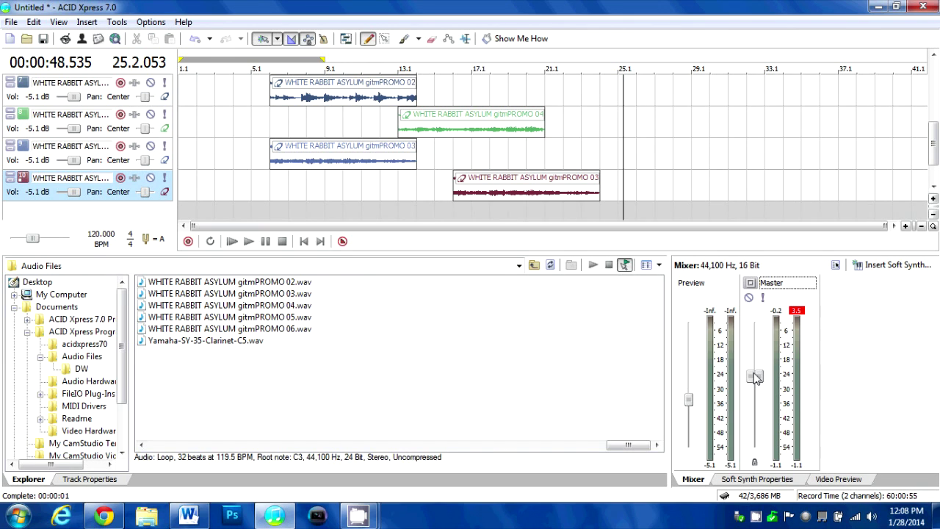
Play the gitmPROMO 03 loop on the last track from bar 16.1 and pause it shortly after its start.
{"action": "left_click", "coordinate": [550, 178]}
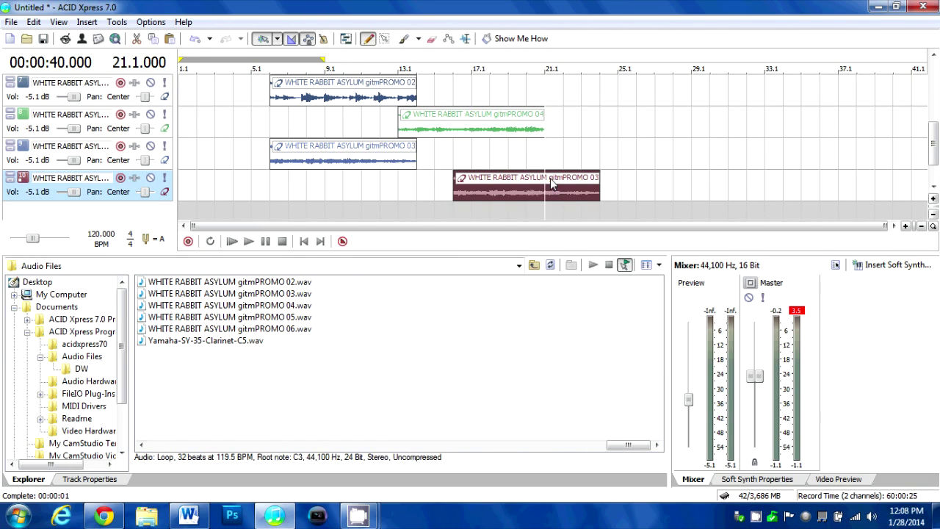
{"action": "left_click", "coordinate": [462, 197]}
{"action": "scroll", "coordinate": [463, 197], "scroll_direction": "up", "scroll_amount": 3}
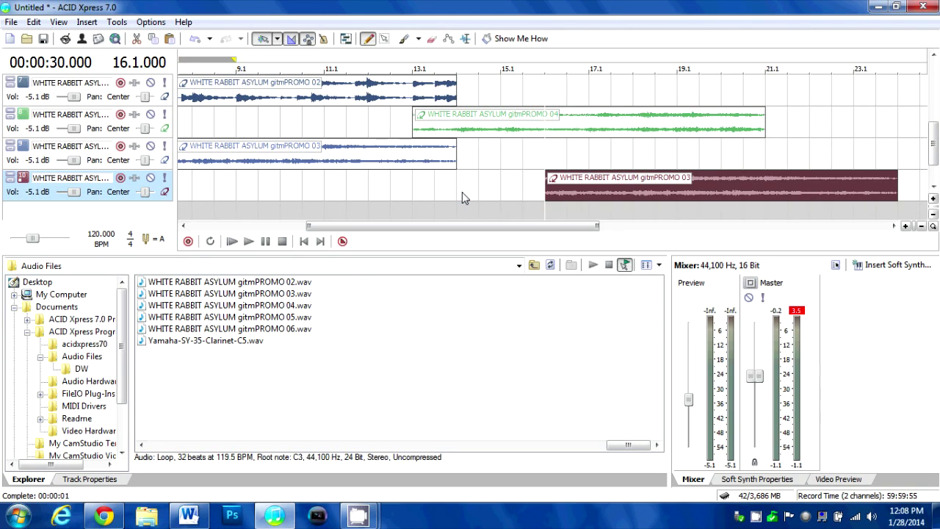
{"action": "key", "text": "space"}
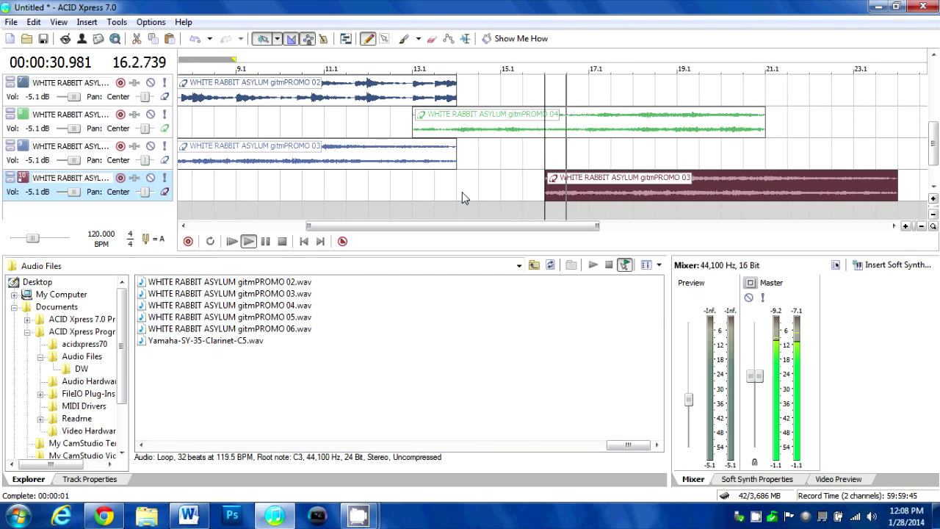
{"action": "key", "text": "Return"}
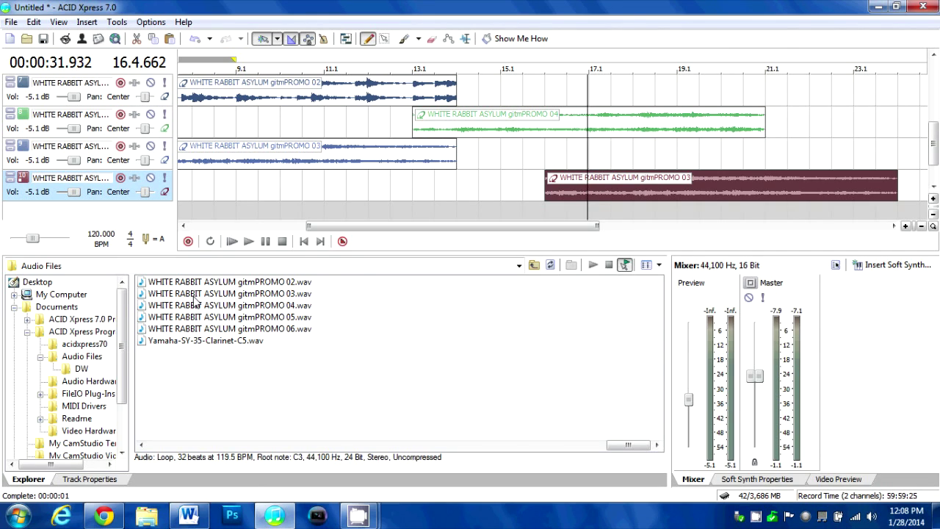
Add another gitmPROMO 03 loop to track 9 at 24.3 and split it at 25.3.075 after playing its beginning.
{"action": "left_click_drag", "start_coordinate": [218, 295], "coordinate": [920, 147]}
{"action": "left_click", "coordinate": [919, 148]}
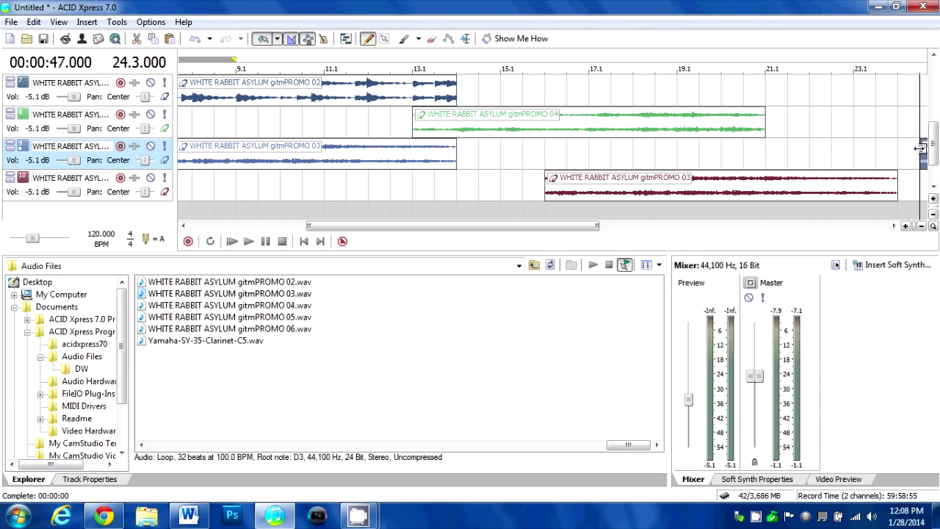
{"action": "key", "text": "space"}
{"action": "key", "text": "space"}
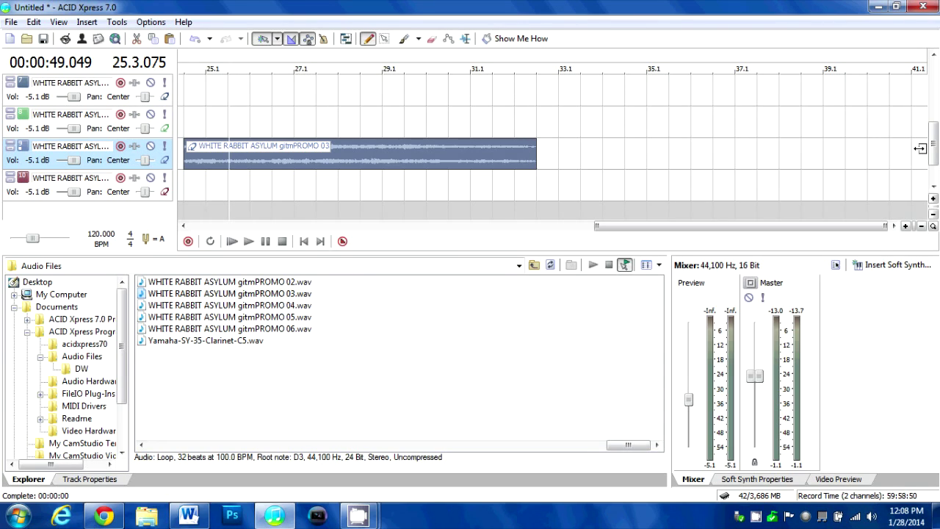
{"action": "key", "text": "s"}
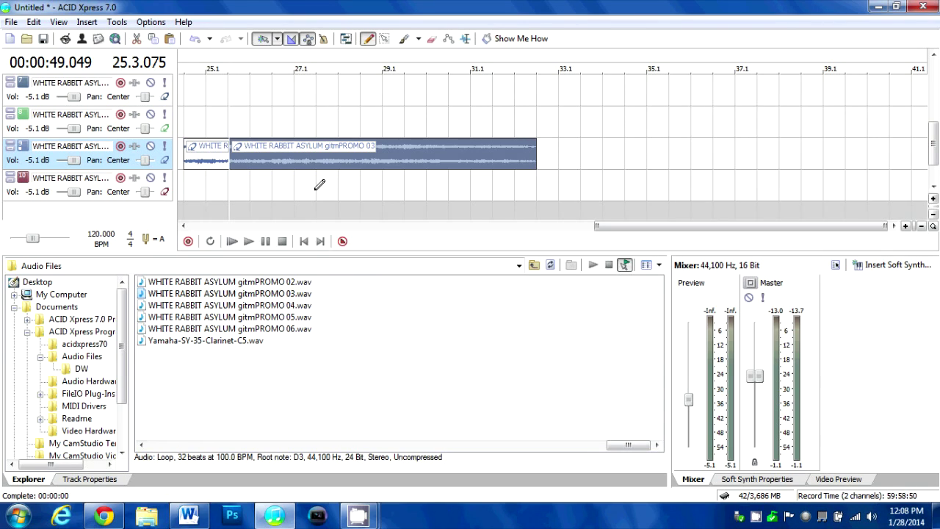
Copy the short first piece of the split loop and place the copy directly after the end of the long piece.
{"action": "left_click", "coordinate": [210, 165]}
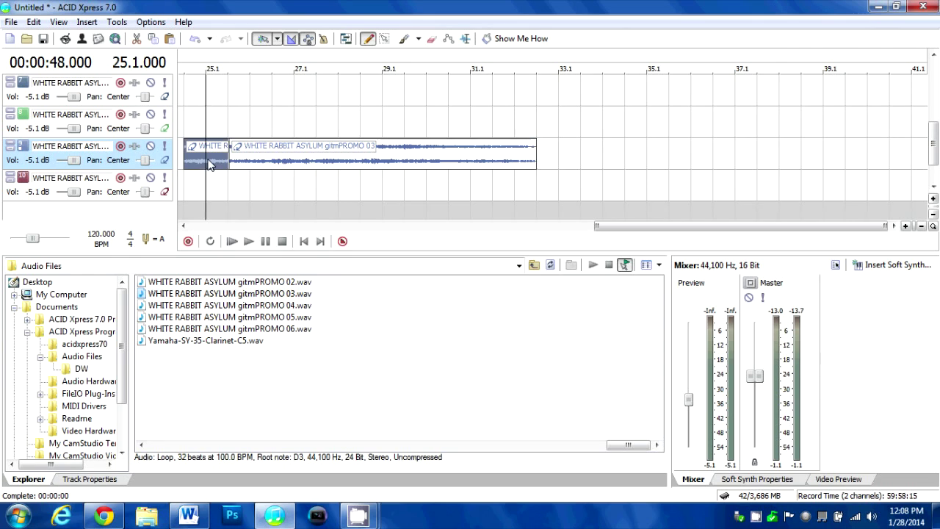
{"action": "key", "text": "ctrl+v"}
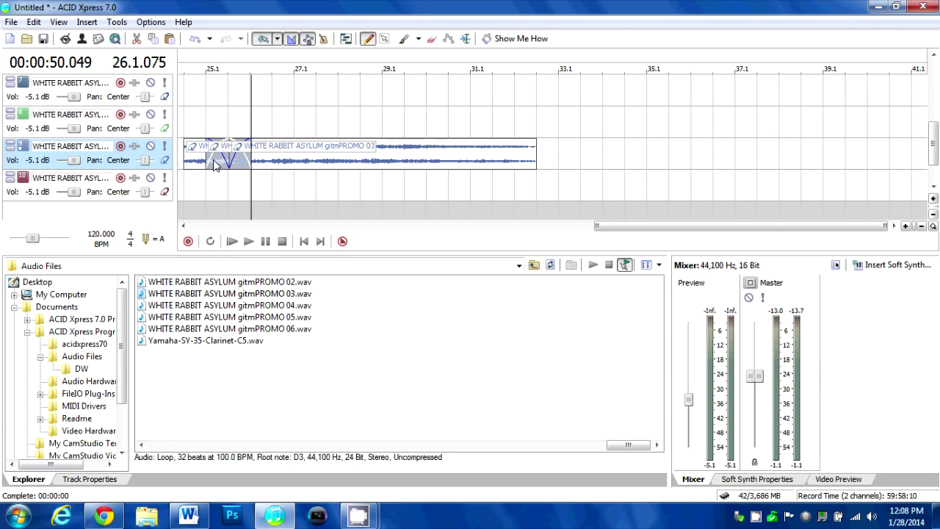
{"action": "left_click_drag", "start_coordinate": [214, 164], "coordinate": [546, 157]}
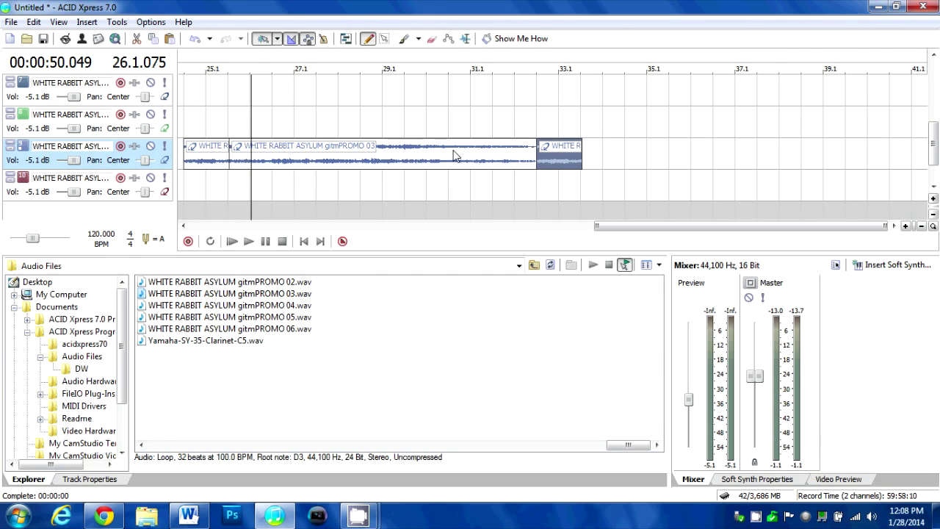
Play track 9 from about bar 30 through the copied piece and pause just past its end.
{"action": "left_click", "coordinate": [418, 155]}
{"action": "key", "text": "space"}
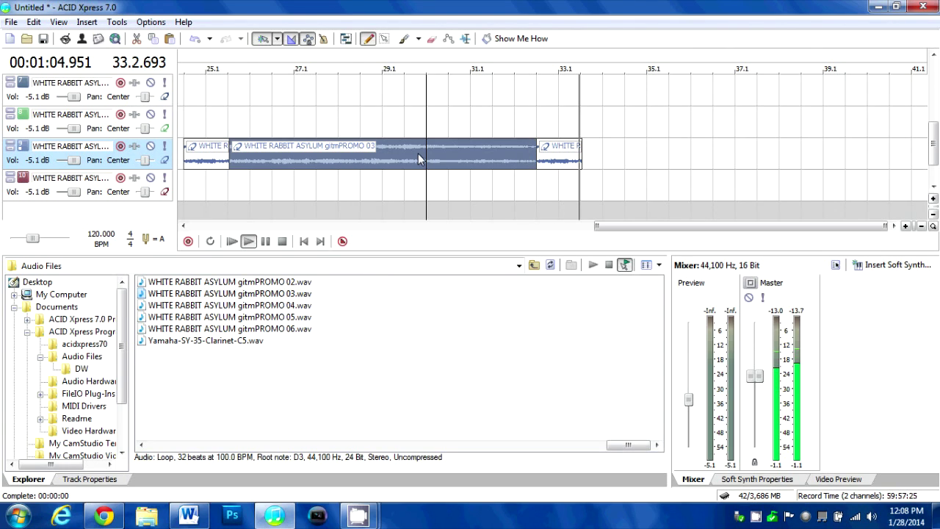
{"action": "key", "text": "Return"}
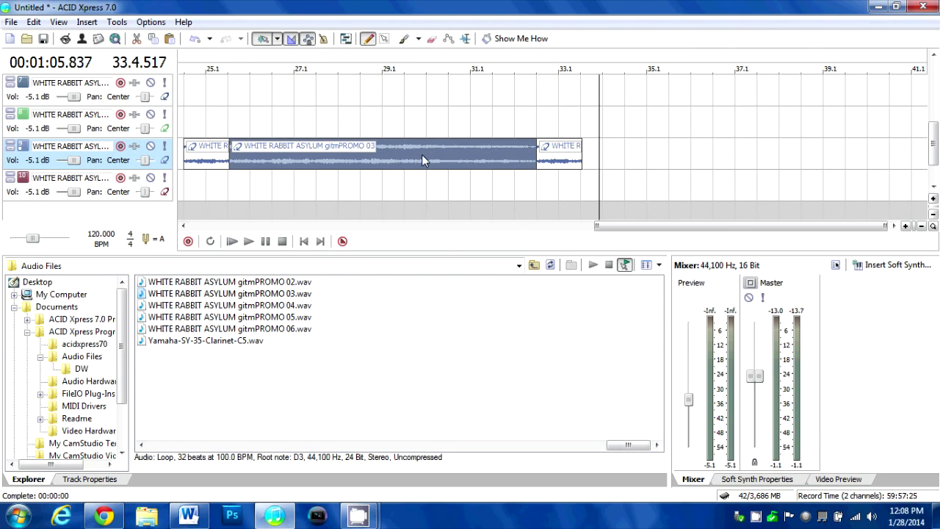
{"action": "scroll", "coordinate": [422, 154], "scroll_direction": "up", "scroll_amount": 5}
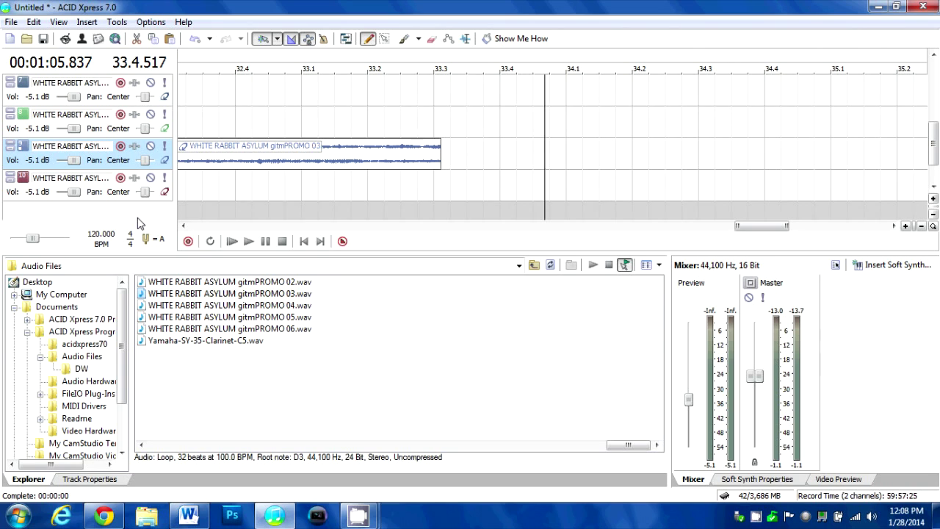
Move the copied piece on track 9 about half a beat earlier to overlap the long piece, and play the crossfade from 32.2.
{"action": "left_click", "coordinate": [183, 226]}
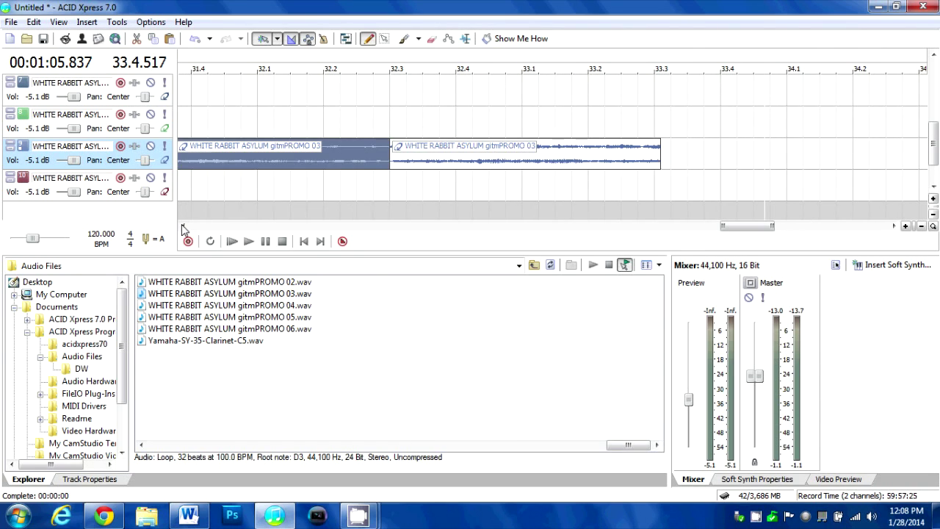
{"action": "left_click_drag", "start_coordinate": [357, 158], "coordinate": [324, 157]}
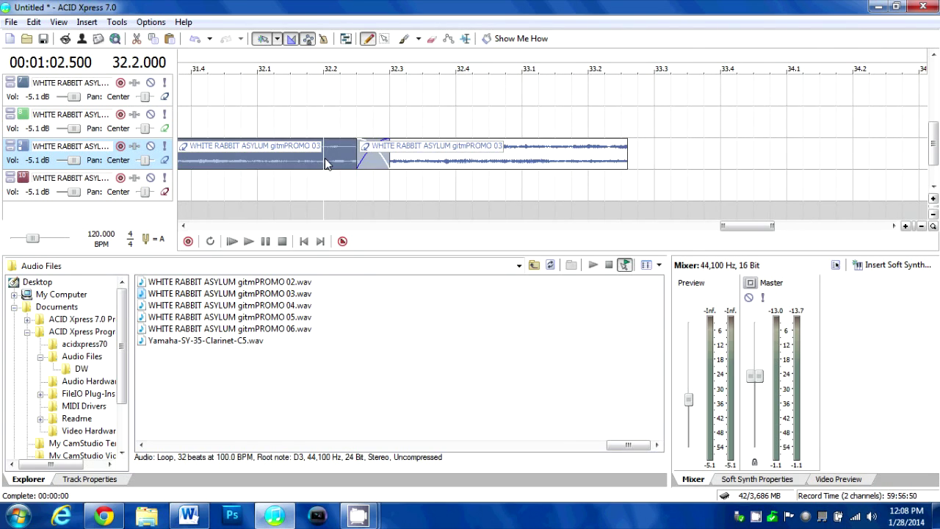
{"action": "key", "text": "space"}
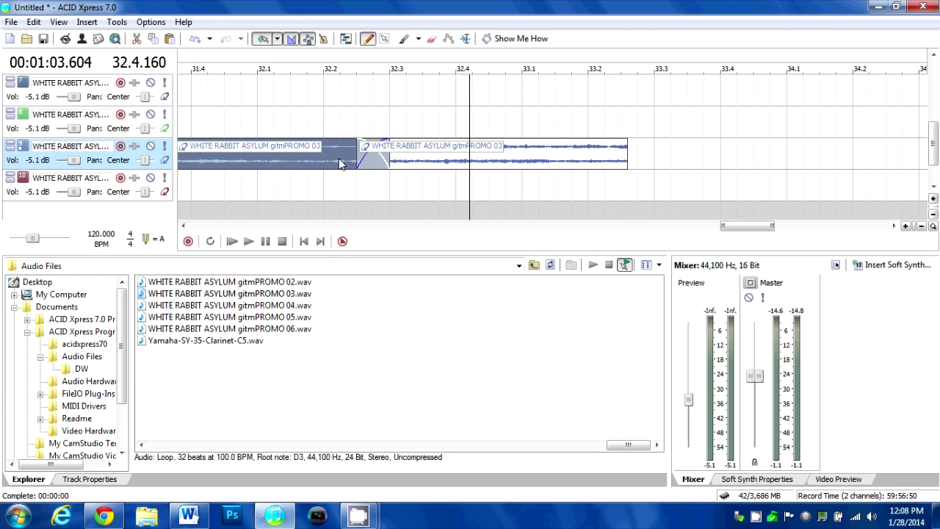
Shift the copied piece about a quarter beat later to shorten its overlap with the long piece, and play across the crossfade.
{"action": "left_click_drag", "start_coordinate": [399, 152], "coordinate": [415, 152]}
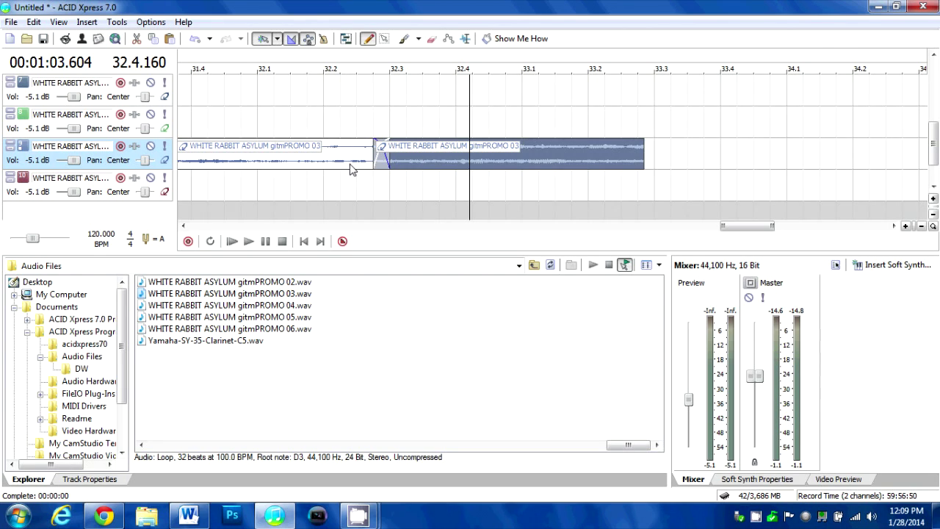
{"action": "left_click", "coordinate": [349, 168]}
{"action": "key", "text": "space"}
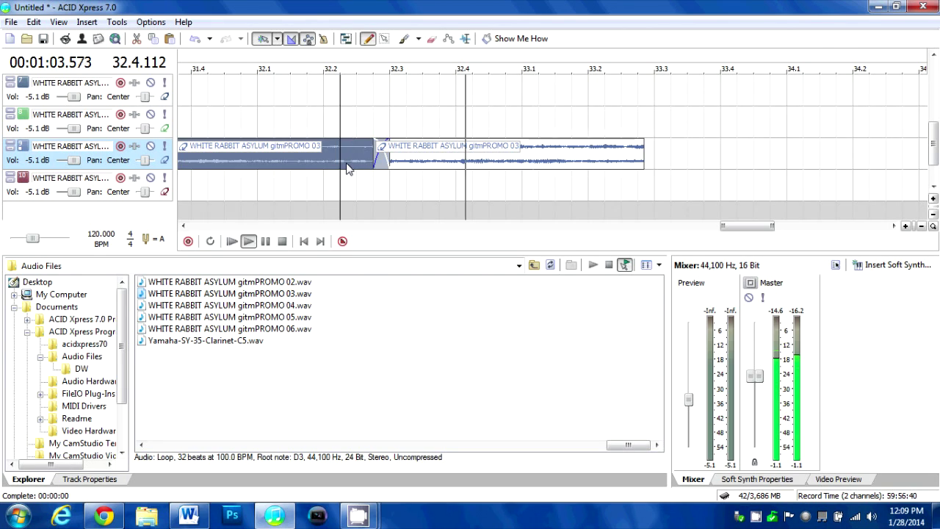
{"action": "key", "text": "space"}
Nudge the copied piece slightly later to narrow the crossfade further, and play the transition from just before bar position 32.3.
{"action": "scroll", "coordinate": [394, 166], "scroll_direction": "up", "scroll_amount": 1}
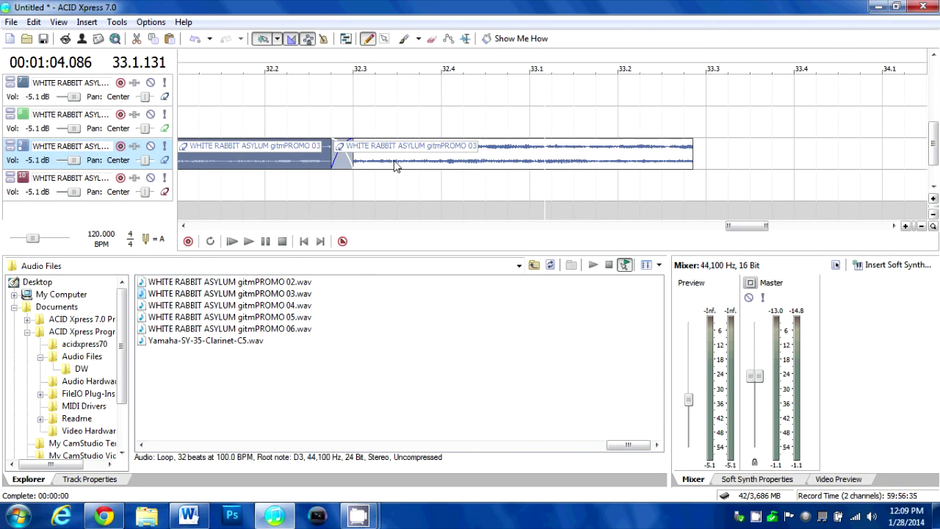
{"action": "scroll", "coordinate": [394, 166], "scroll_direction": "up", "scroll_amount": 1}
{"action": "key", "text": "ctrl+a"}
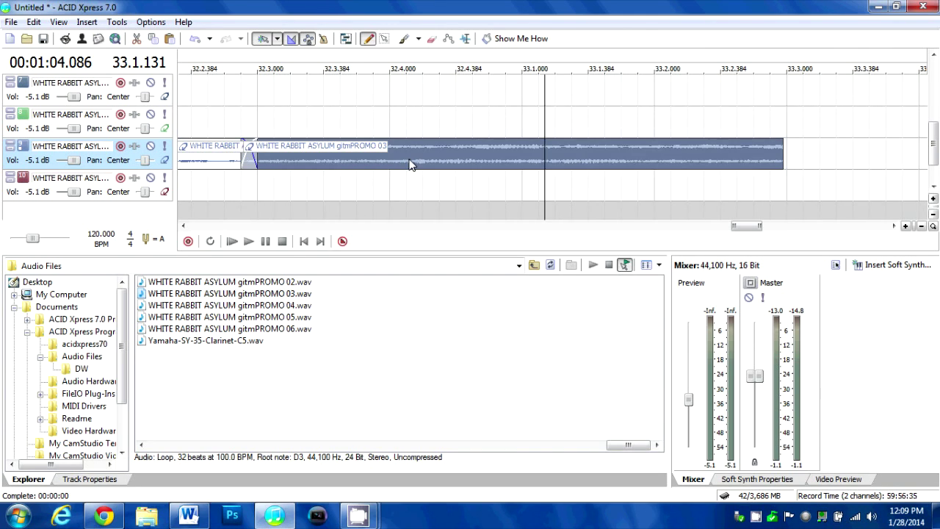
{"action": "left_click", "coordinate": [211, 152]}
{"action": "key", "text": "space"}
{"action": "key", "text": "space"}
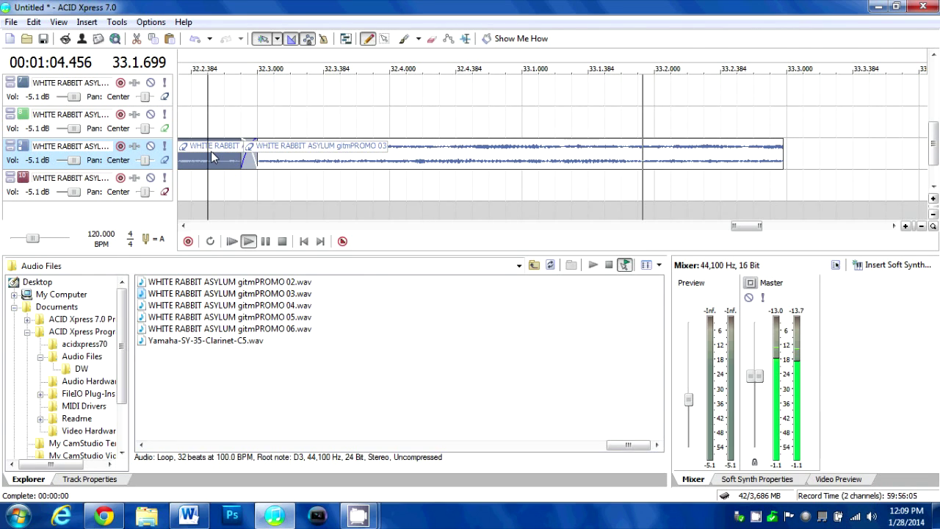
{"action": "key", "text": "space"}
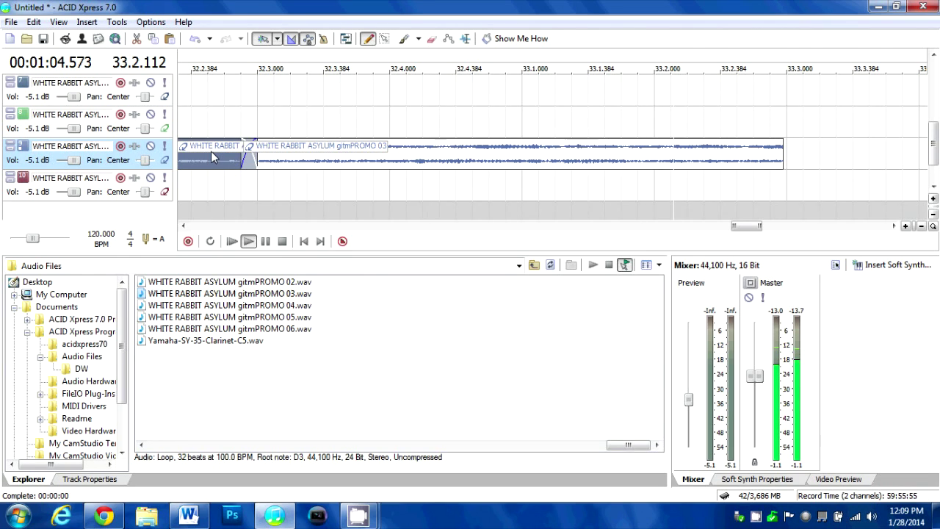